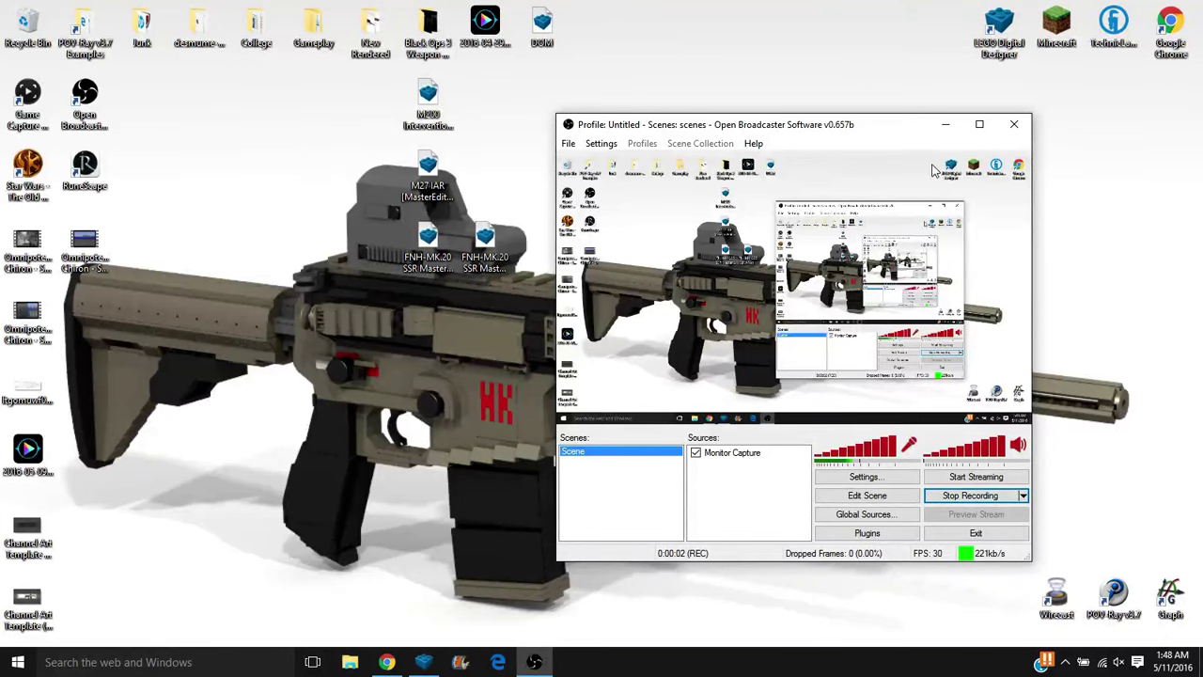
Switch to LEGO Digital Designer and inspect the FNH-MK.20 SSR rifle model from the side and front.
click(946, 124)
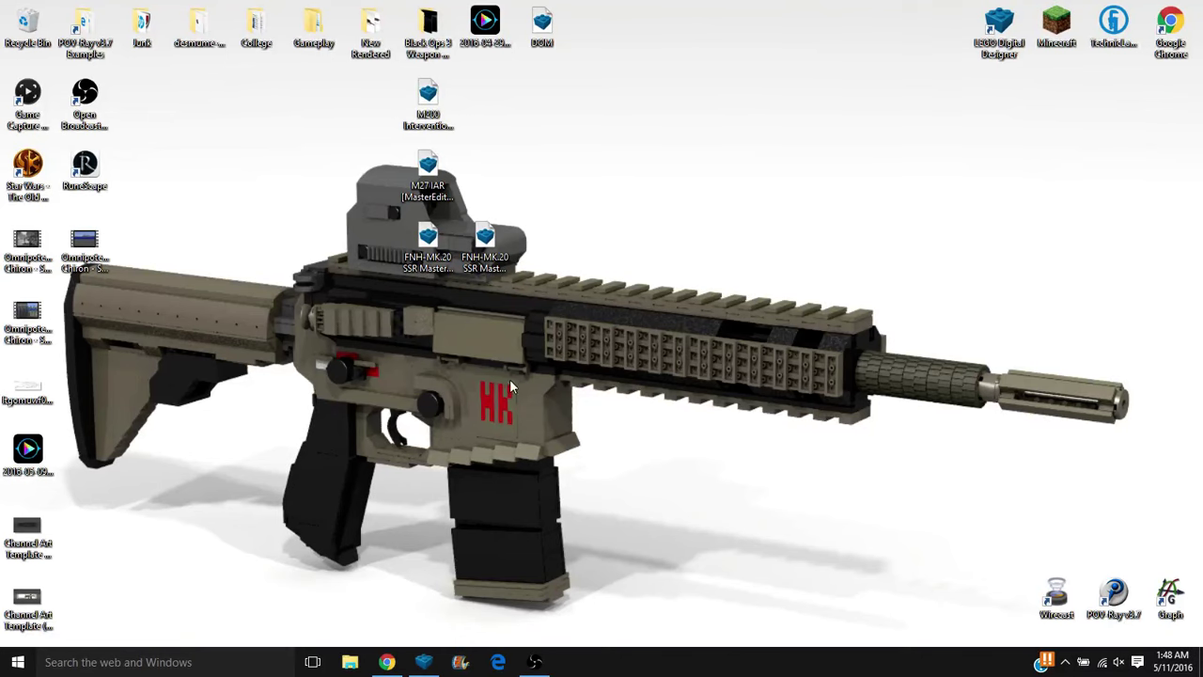
click(423, 661)
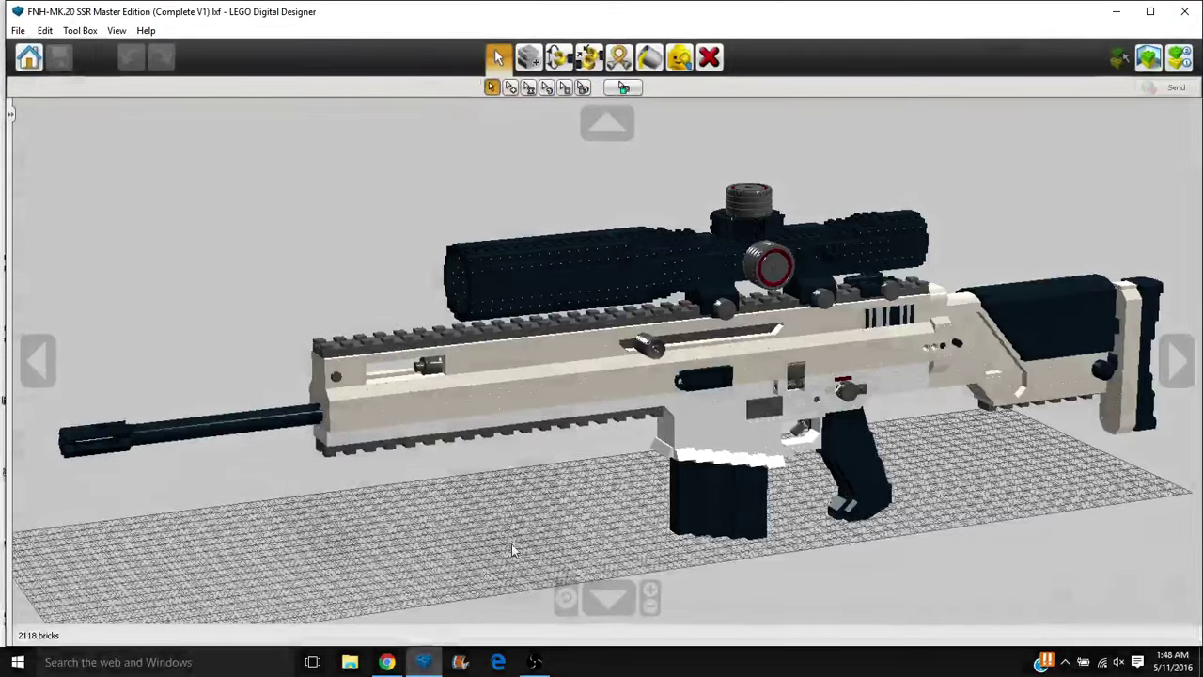
drag(511, 544, 547, 491)
drag(533, 570, 451, 555)
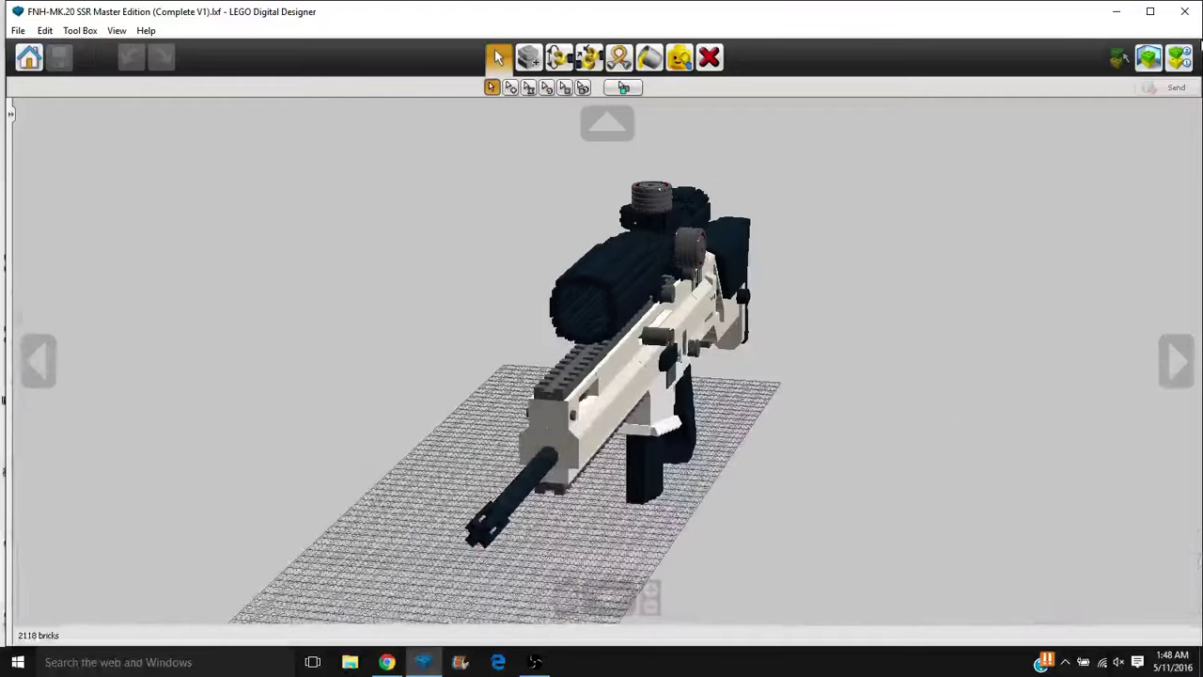
click(1117, 11)
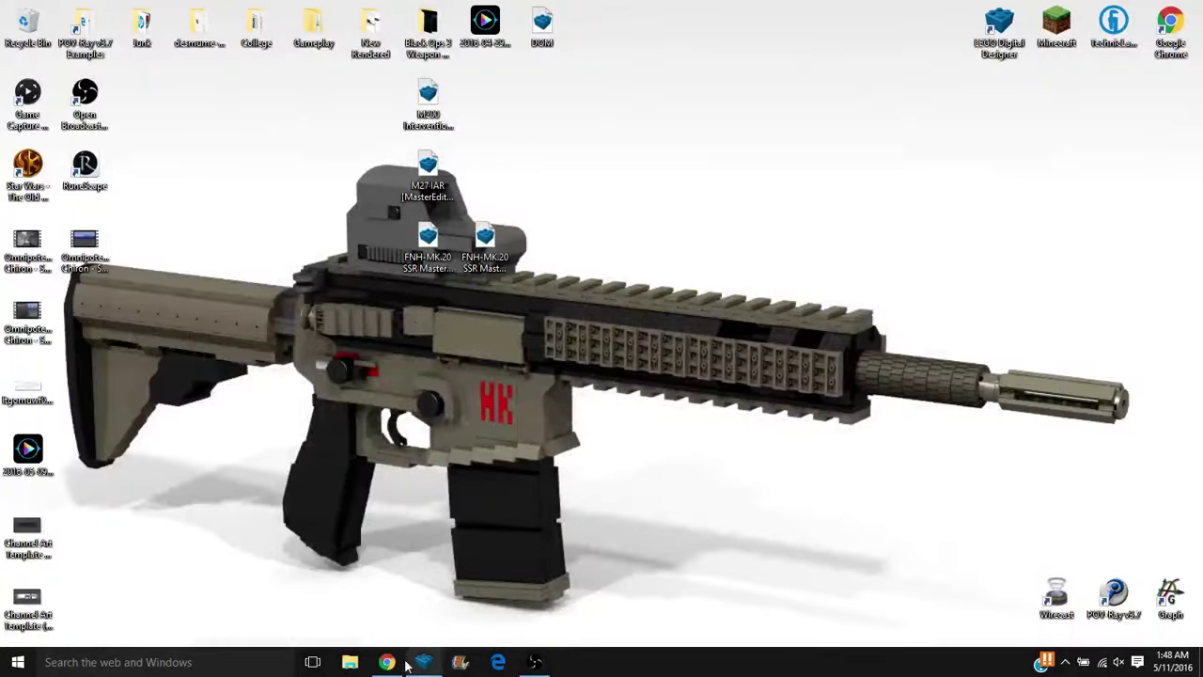
Switch to Chrome, view the FNH P-90 render image enlarged, and close the image.
click(385, 666)
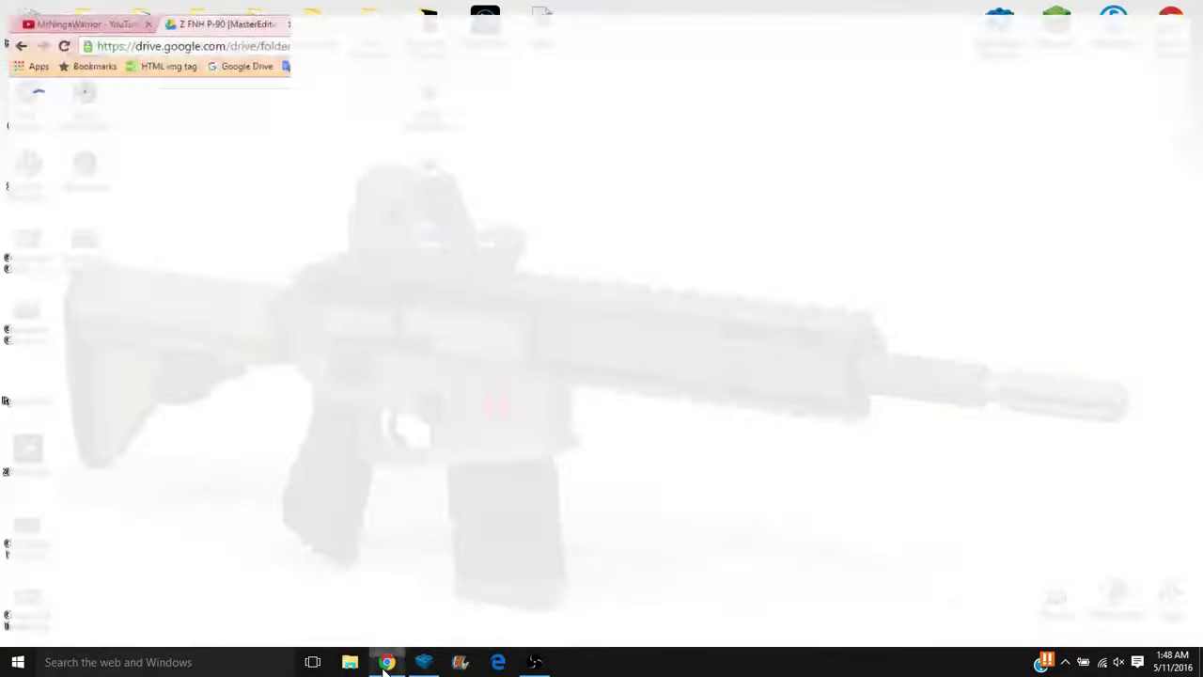
click(1178, 627)
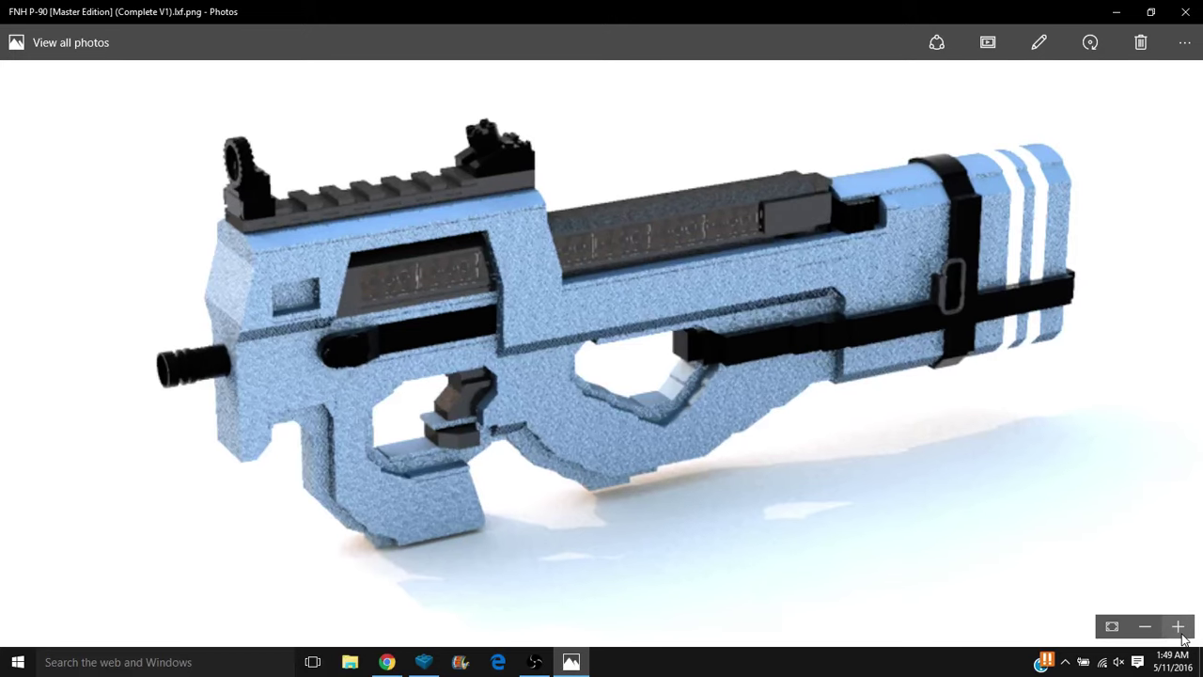
click(1178, 627)
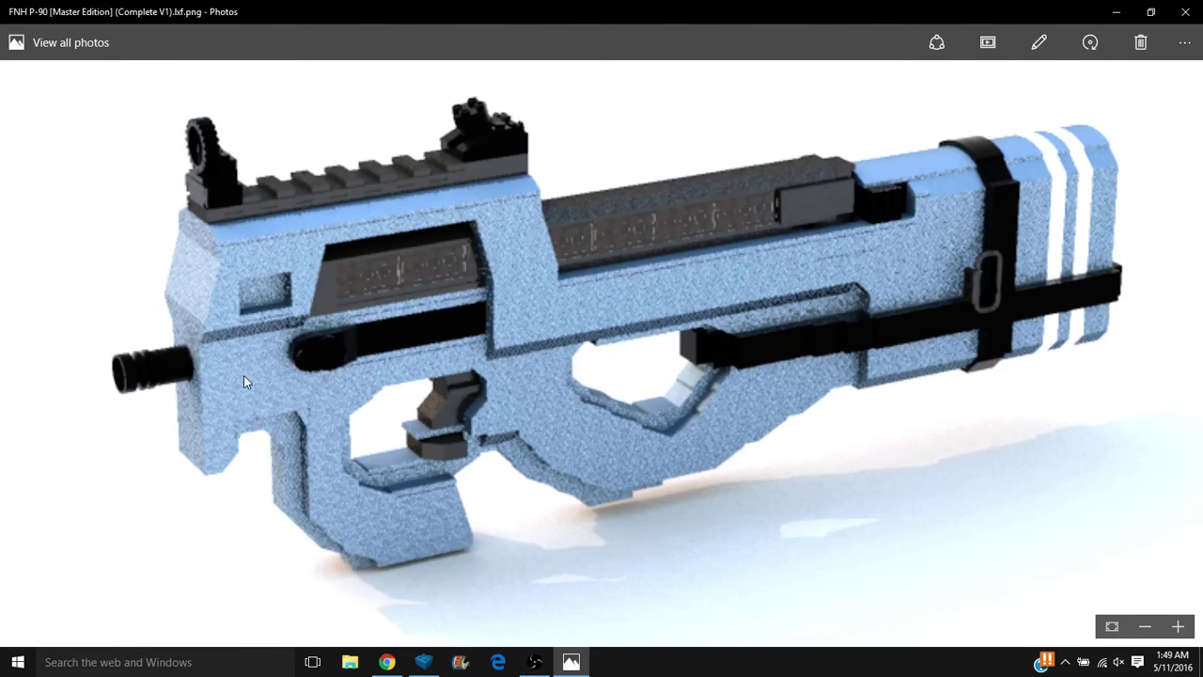
click(1186, 11)
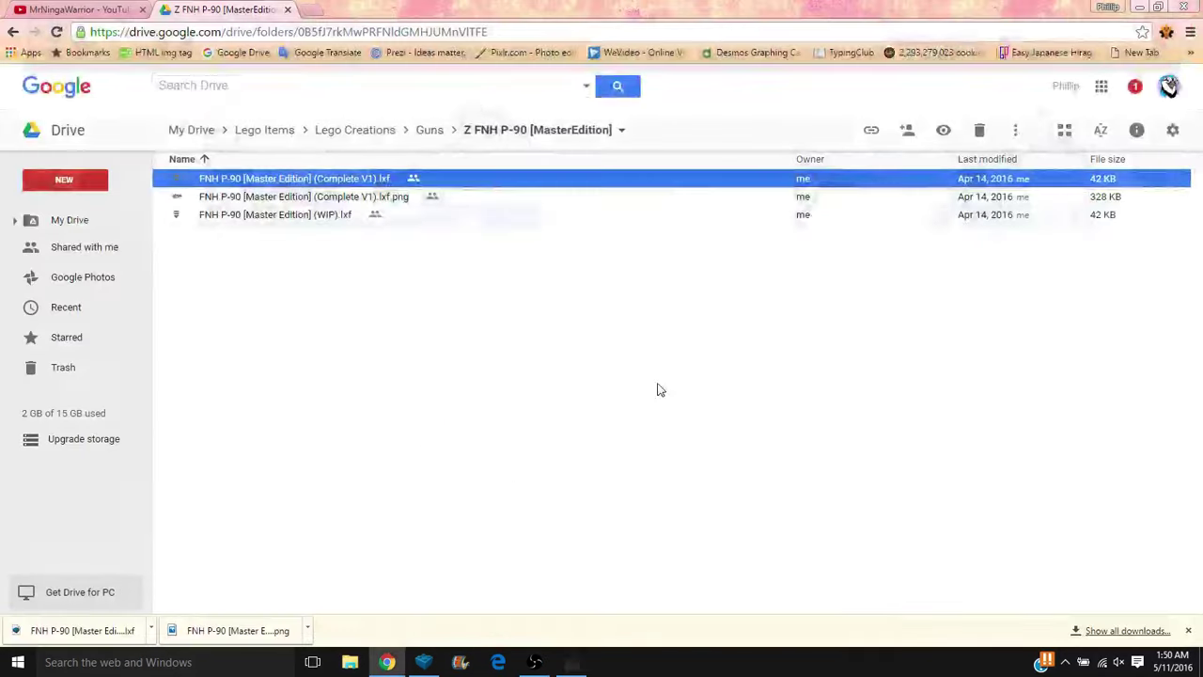
Open the downloaded FNH P-90 [Master Edition] (Complete V1).lxf model in LEGO Digital Designer and view its full side profile.
click(141, 635)
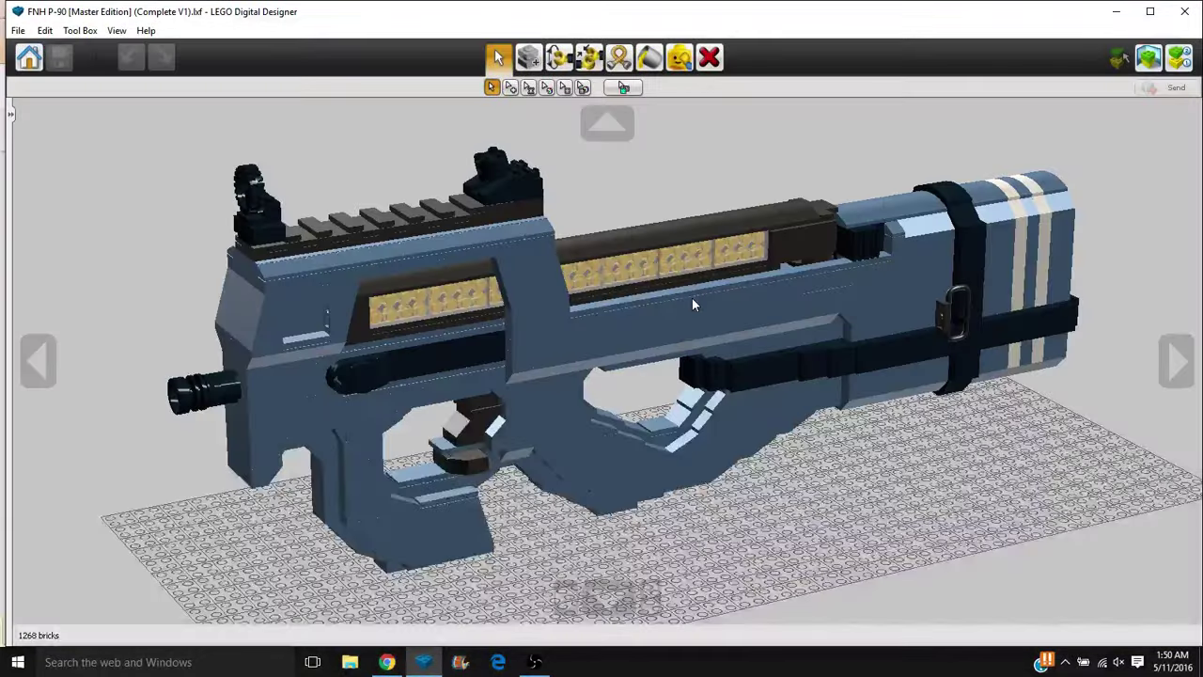
drag(900, 437, 818, 395)
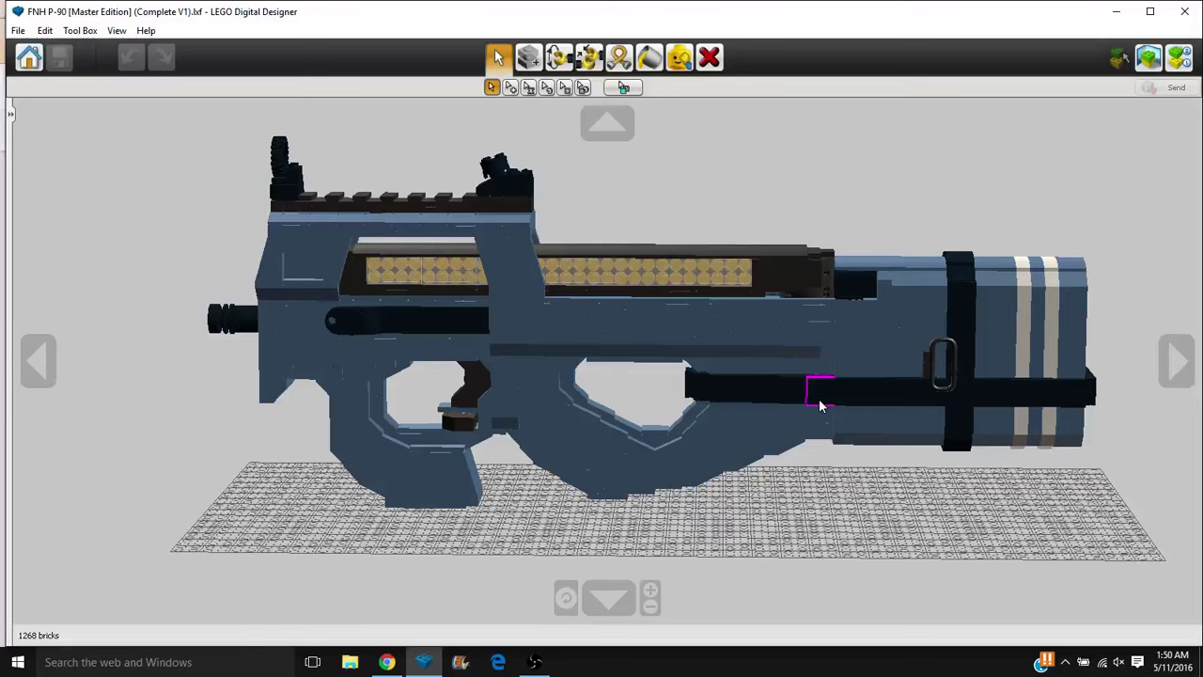
drag(816, 402, 859, 428)
Examine the P-90's rear stock with its white stripes, black straps and buckle up close.
right_click(984, 349)
scroll(980, 363, up, 4)
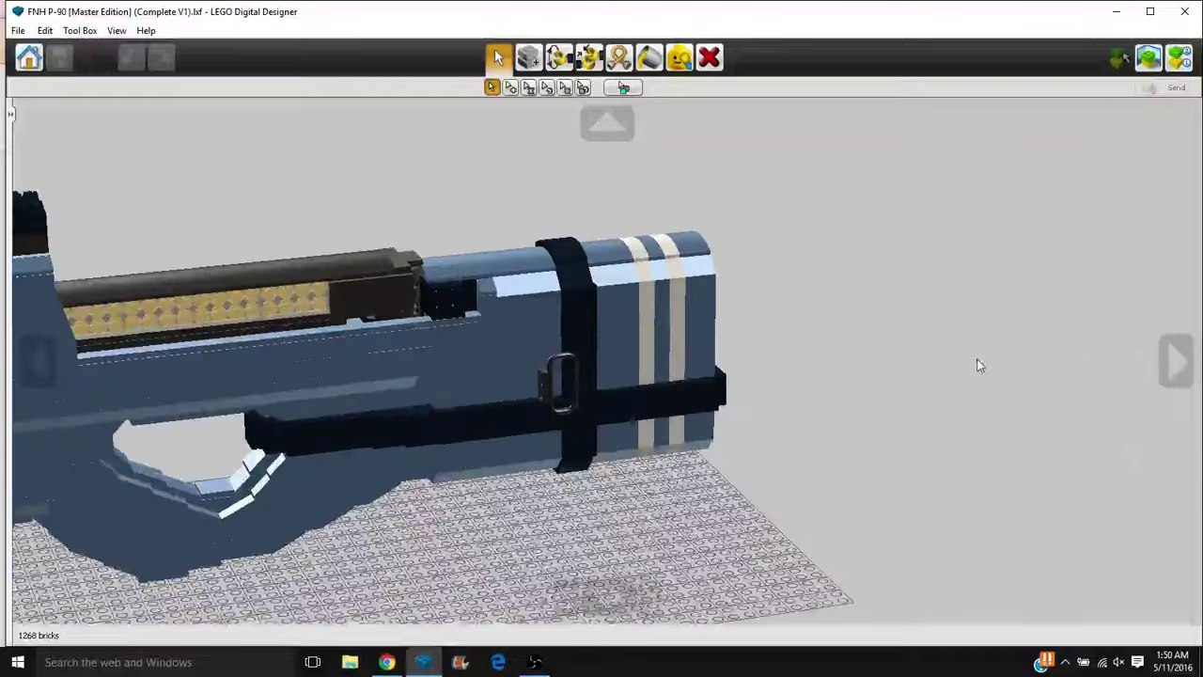
scroll(920, 395, up, 3)
drag(919, 395, 846, 376)
drag(755, 321, 892, 351)
scroll(863, 352, down, 2)
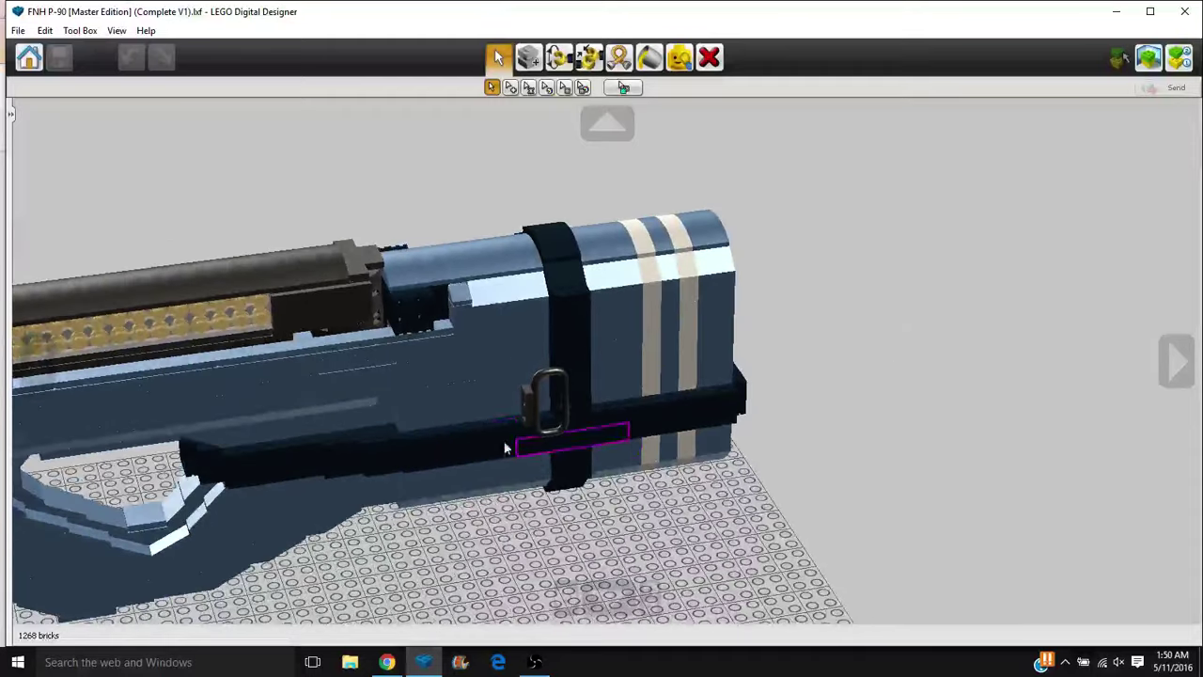
Examine how the sling wraps around the P-90's stock on both sides, ending at the buckle.
drag(484, 389, 590, 344)
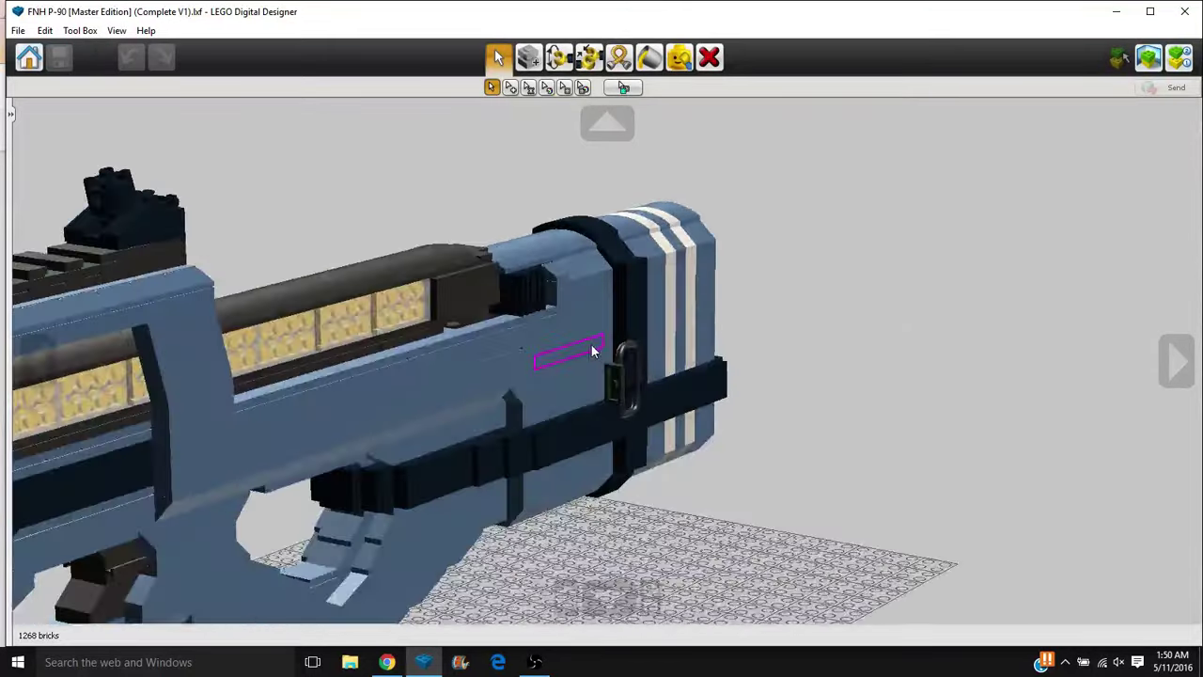
right_click(490, 393)
drag(490, 399, 892, 403)
scroll(282, 488, up, 5)
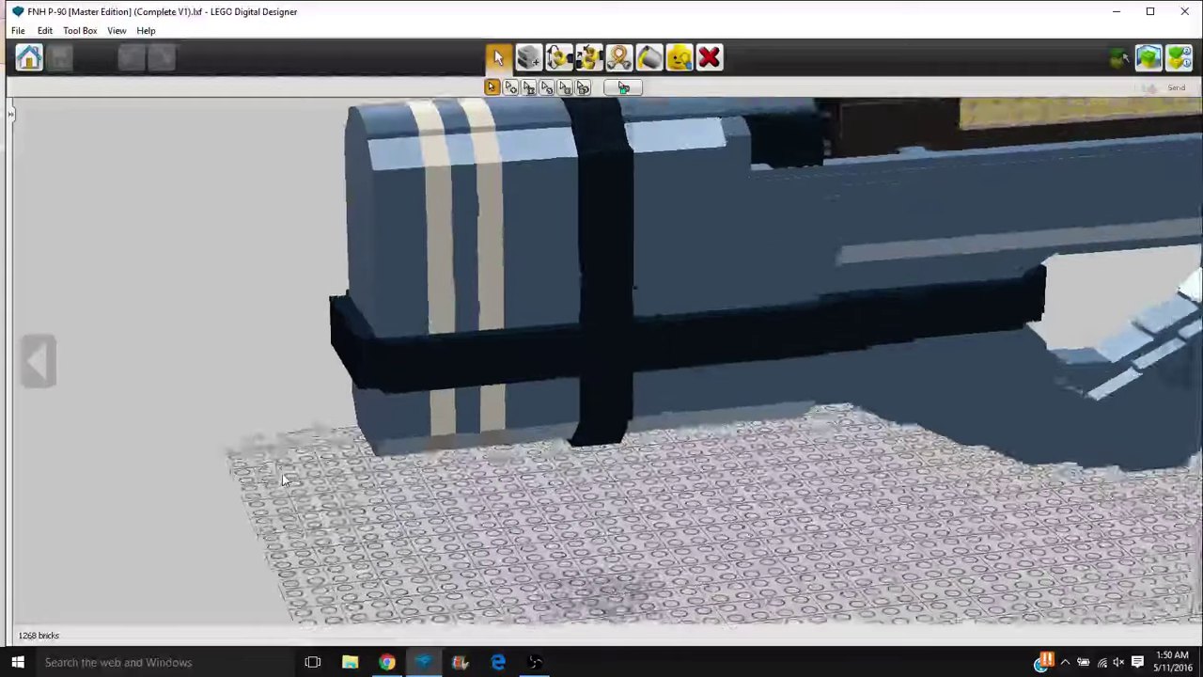
drag(261, 444, 658, 404)
scroll(576, 422, up, 3)
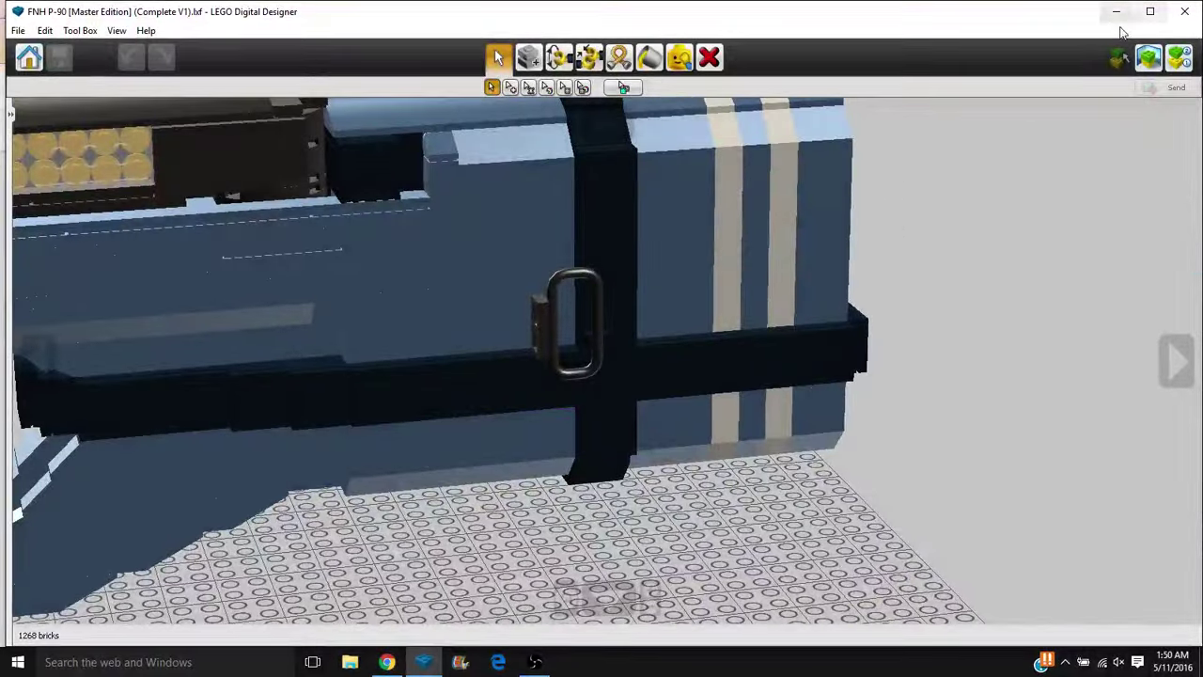
Switch to the YouTube channel in Chrome and browse its home page's video sections down to the BJI M4 PDW Instructions.
click(1114, 15)
click(70, 12)
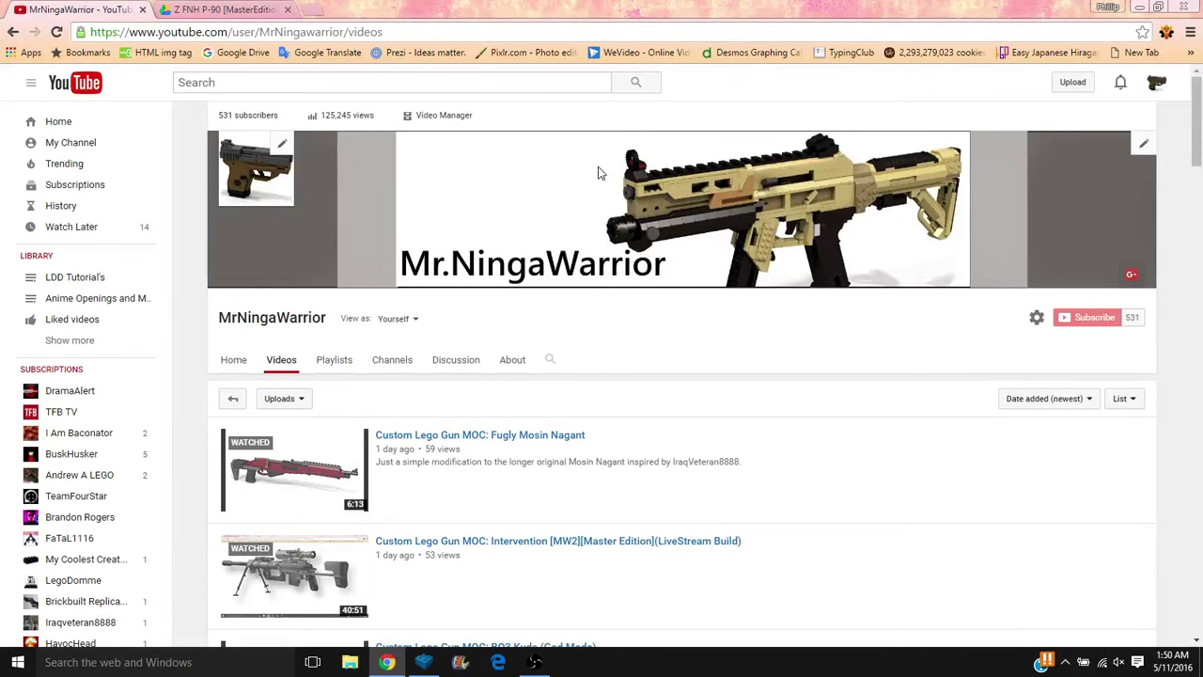
click(235, 364)
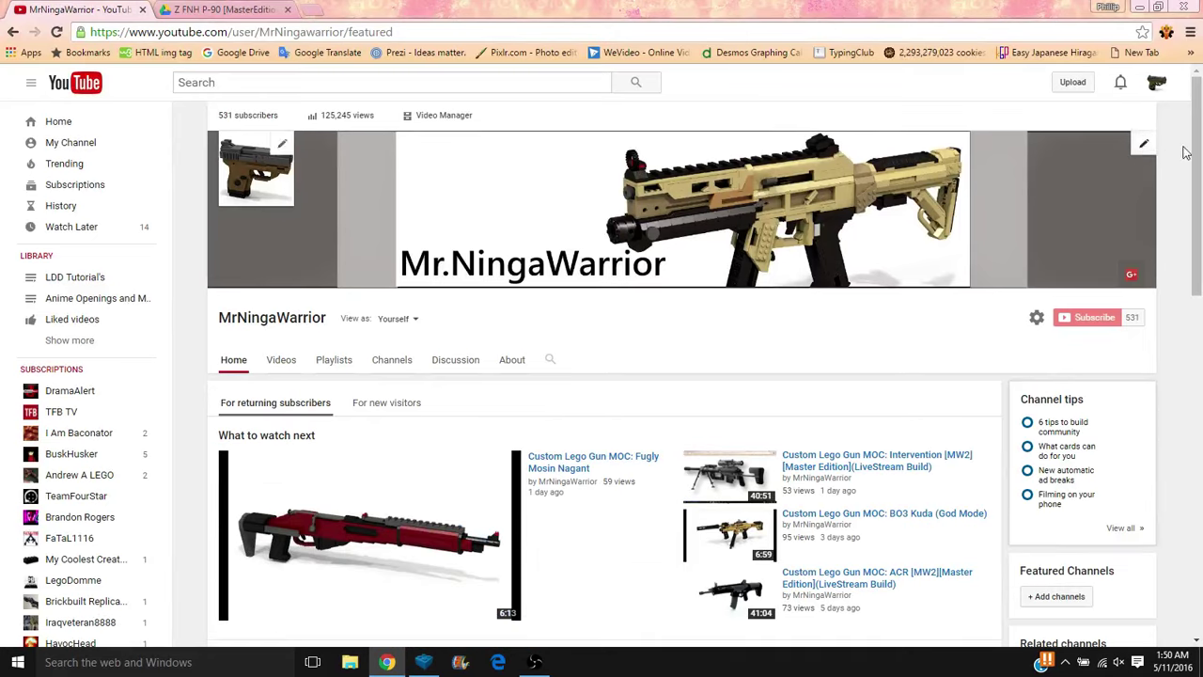
drag(1194, 155, 1200, 318)
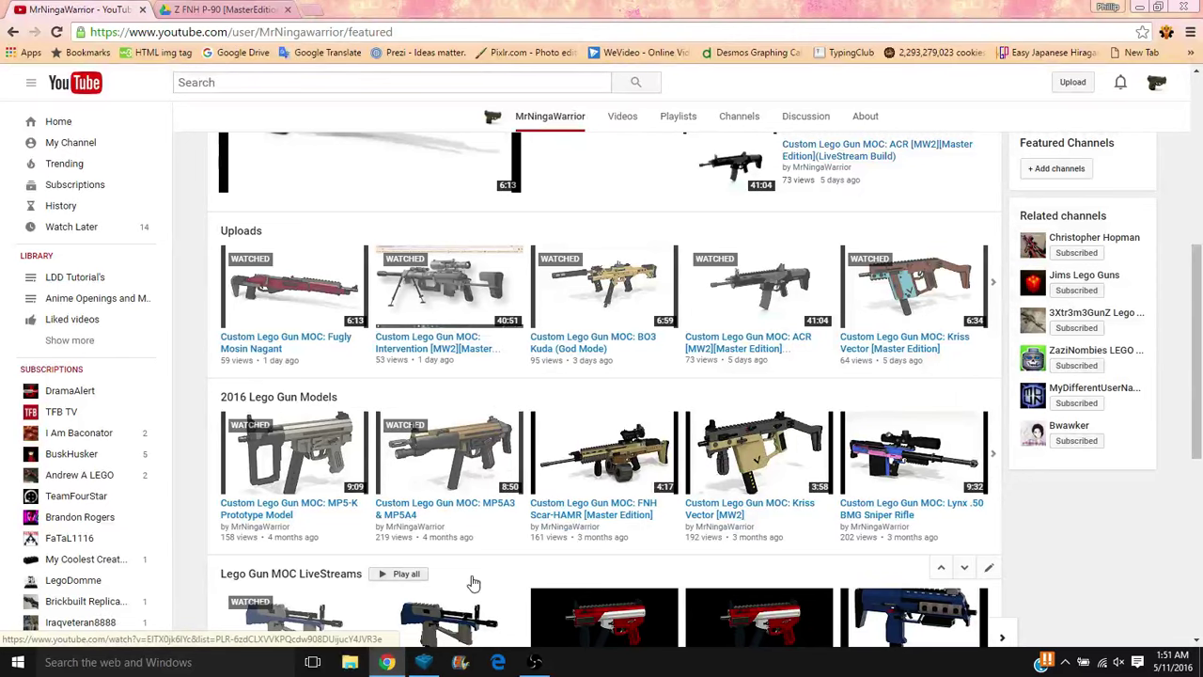
drag(1200, 287, 1200, 428)
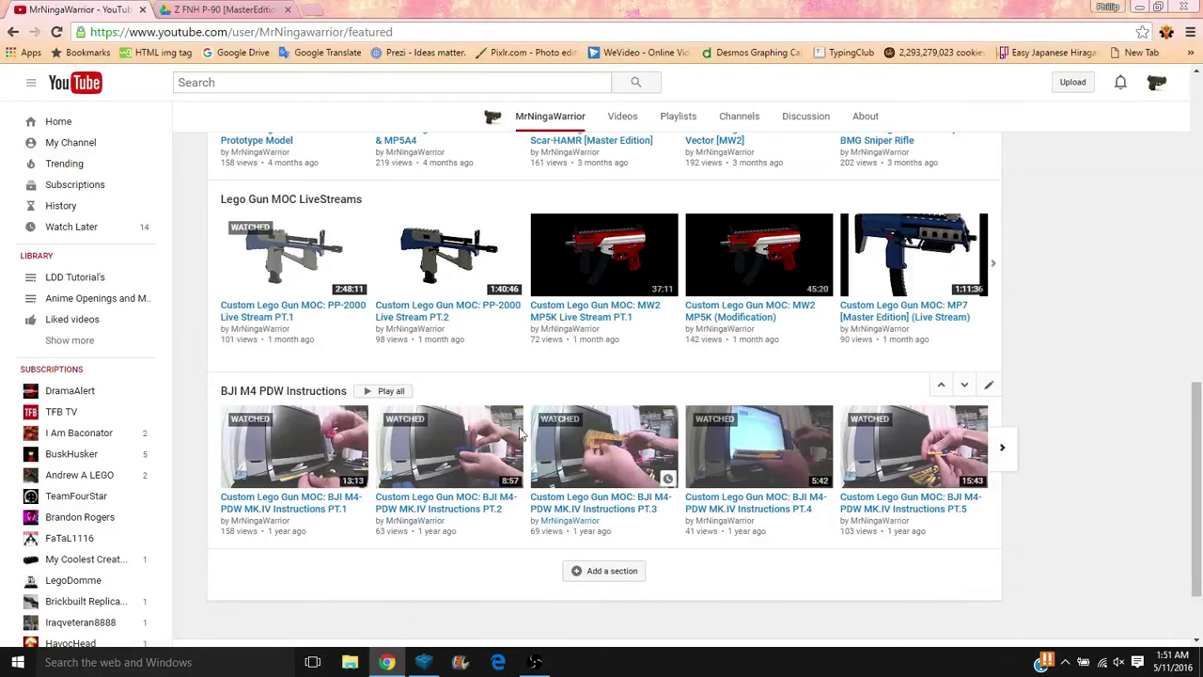
key(Home)
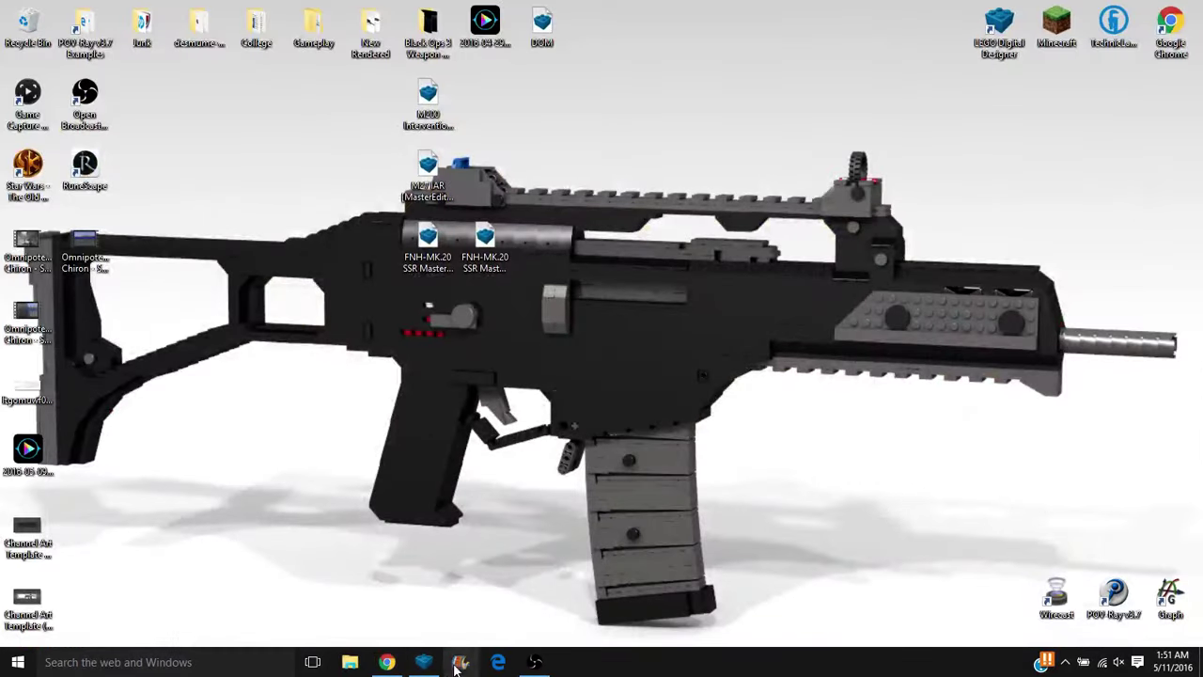
Return to LEGO Digital Designer and examine the P-90's horizontal sling and metal buckle from several angles.
click(426, 661)
scroll(468, 527, down, 3)
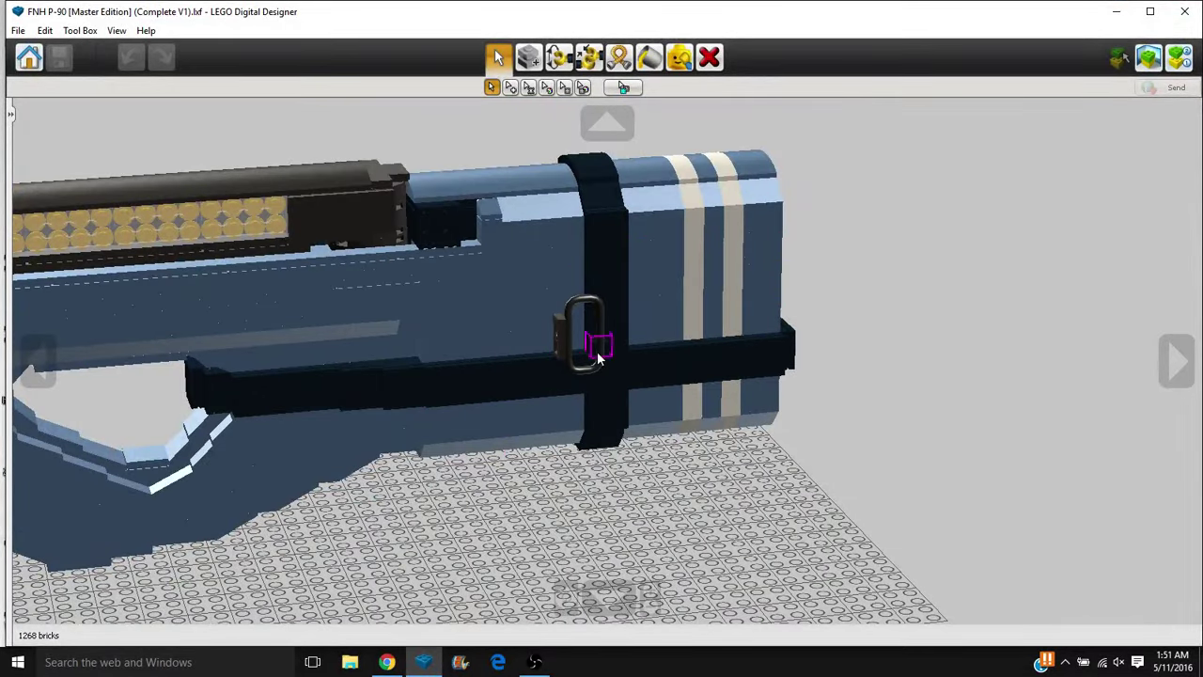
scroll(442, 404, up, 5)
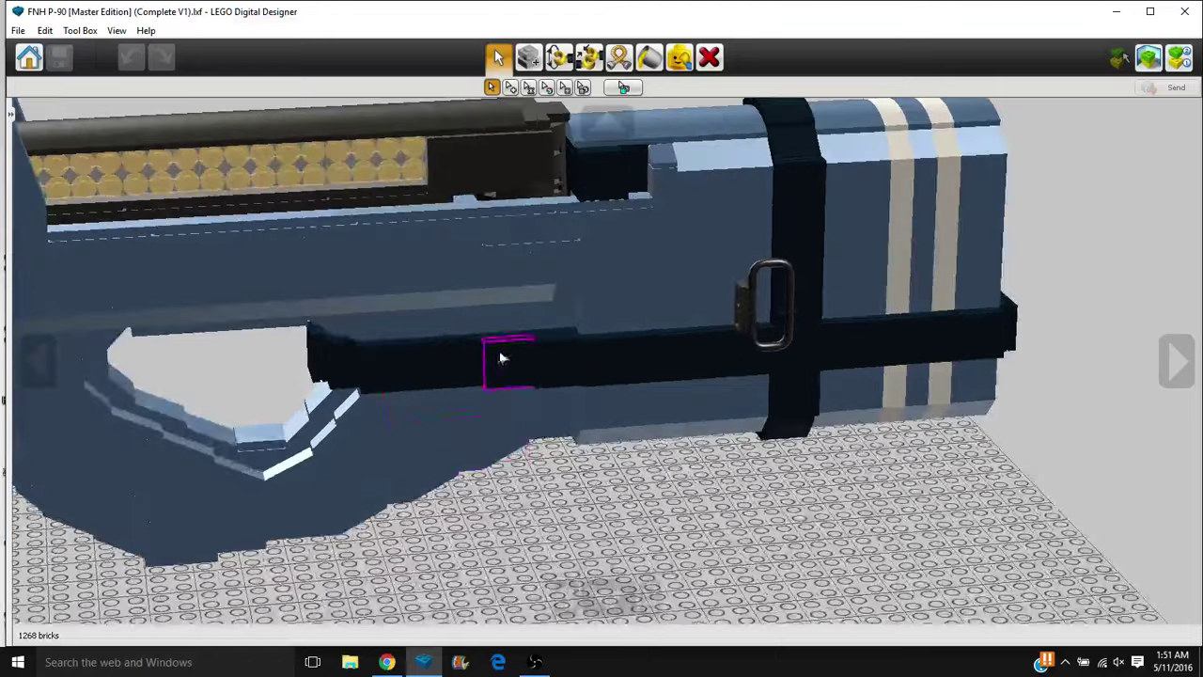
drag(502, 357, 642, 356)
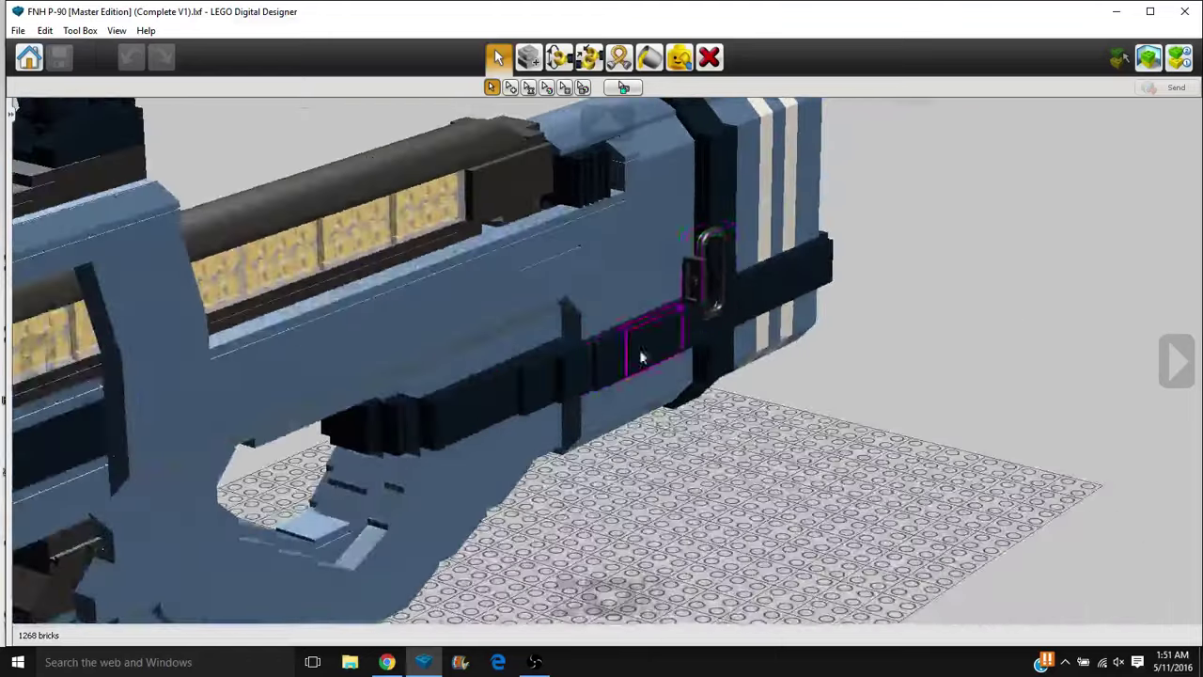
right_click(703, 267)
drag(703, 267, 459, 423)
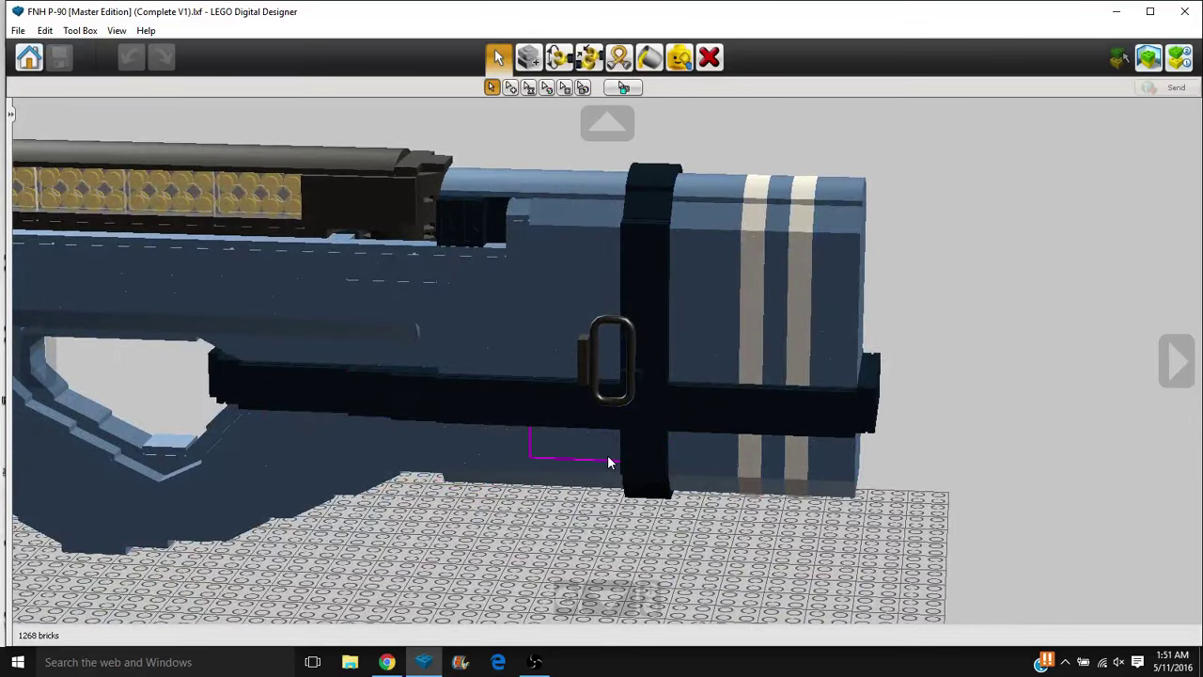
drag(609, 457, 571, 416)
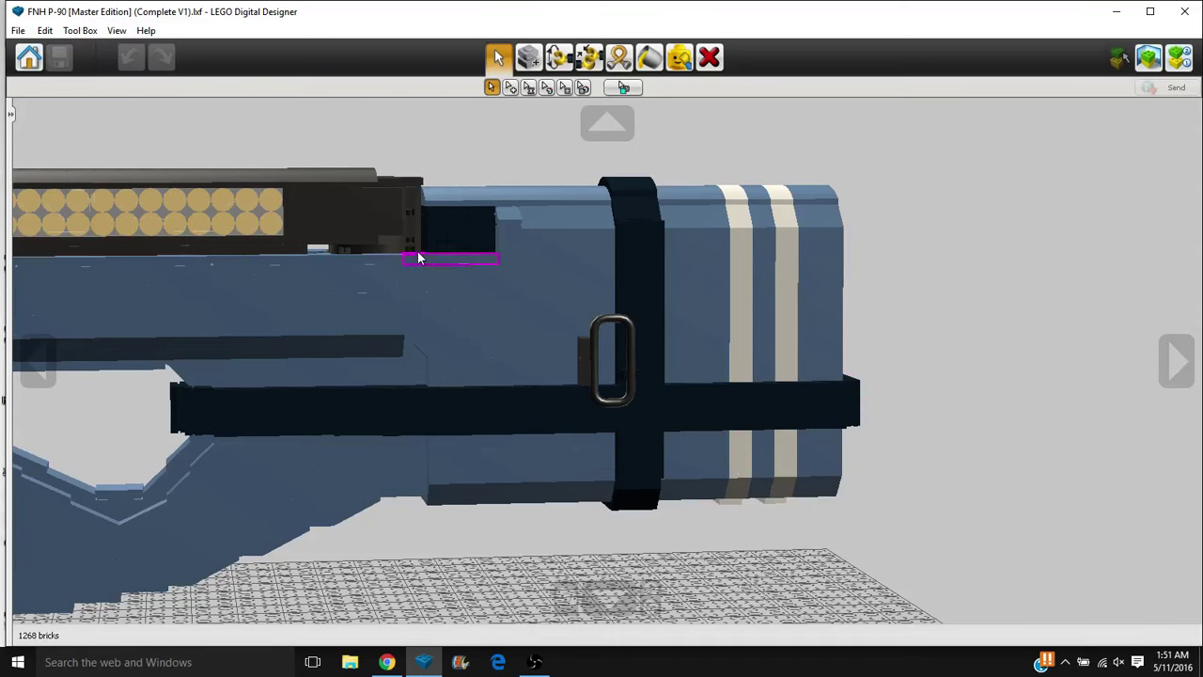
Examine the rear end of the P-90's magazine and the black catch where it meets the stock.
scroll(423, 256, up, 5)
drag(543, 273, 546, 357)
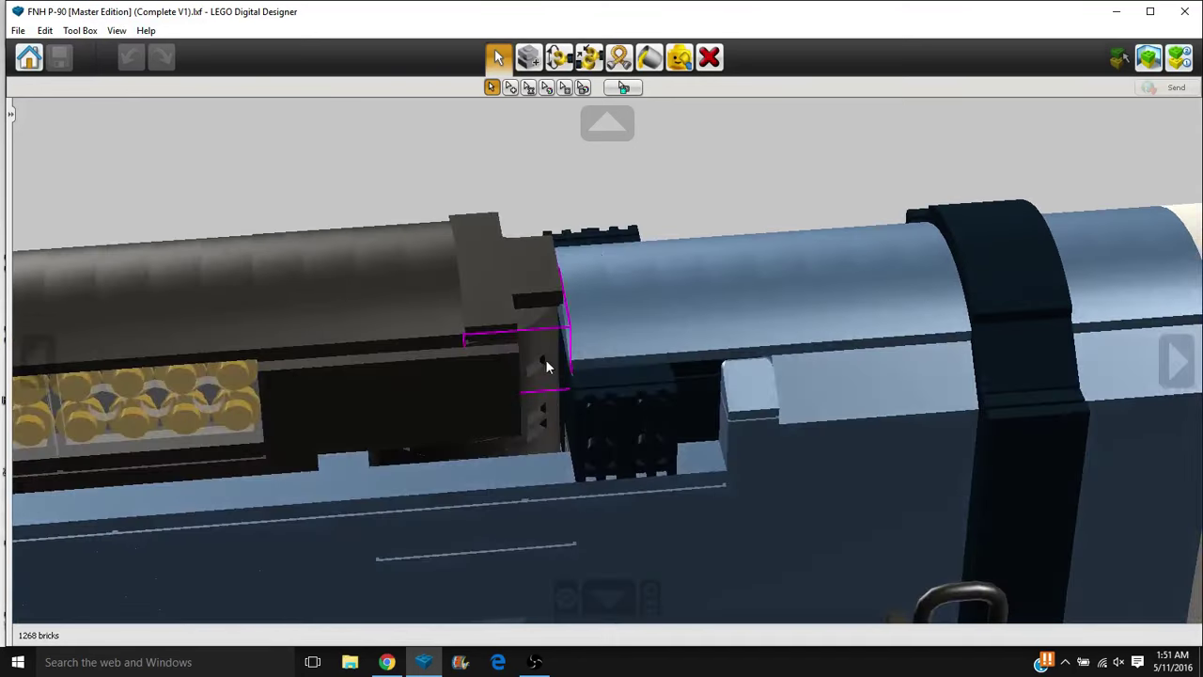
drag(687, 357, 679, 324)
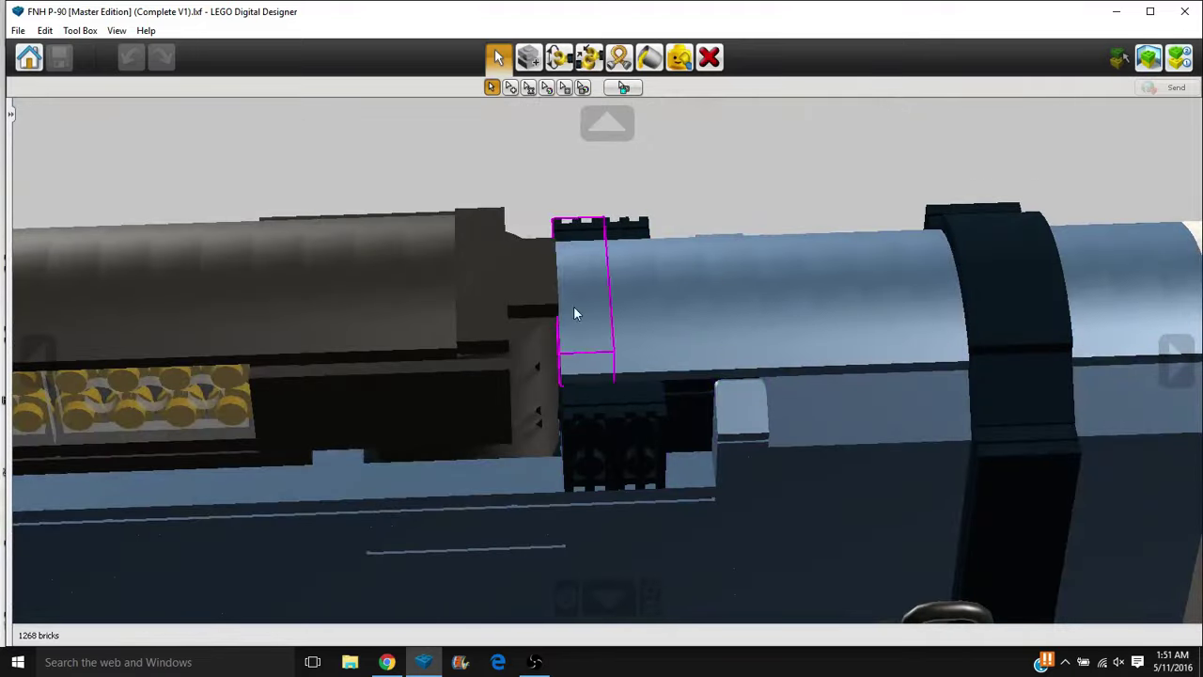
scroll(507, 405, down, 2)
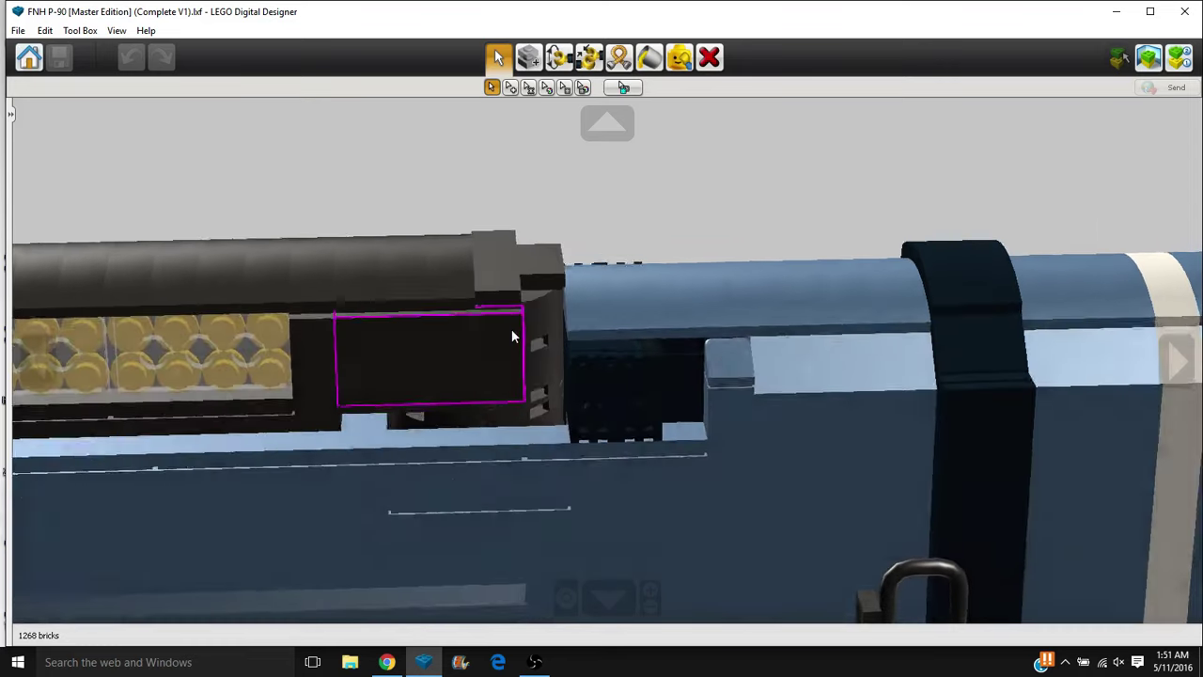
drag(511, 345, 531, 365)
scroll(510, 385, down, 2)
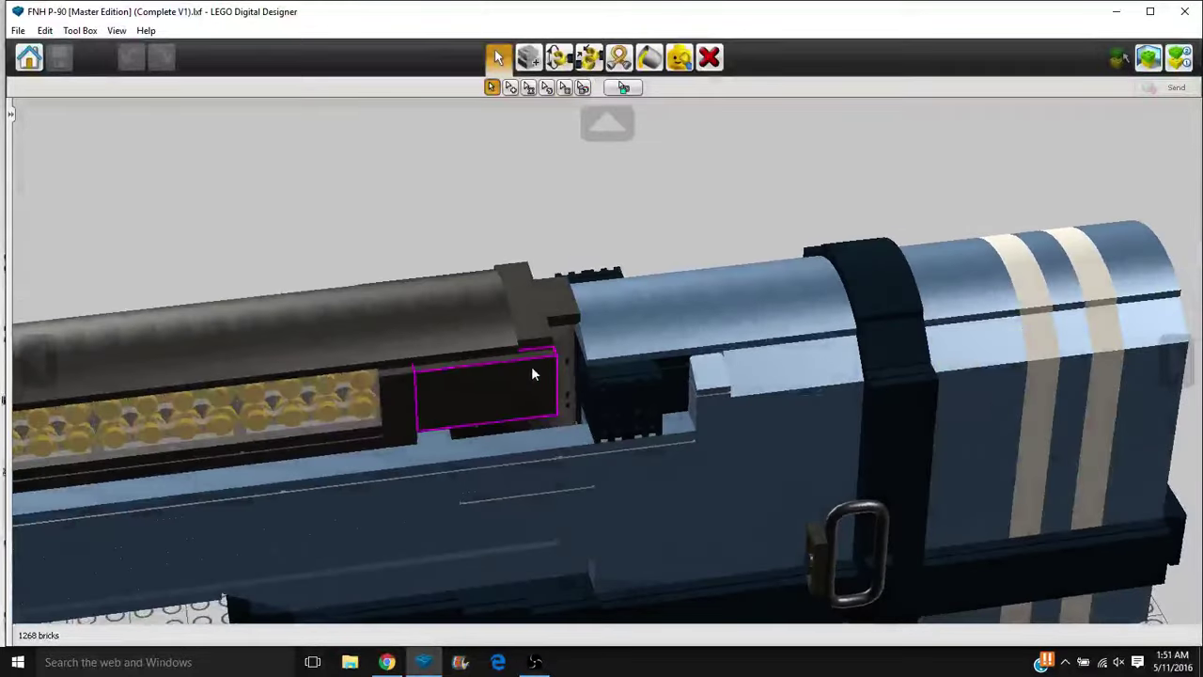
Examine the magazine's full length and its visible rounds from both sides of the P-90.
right_click(342, 411)
right_click(328, 394)
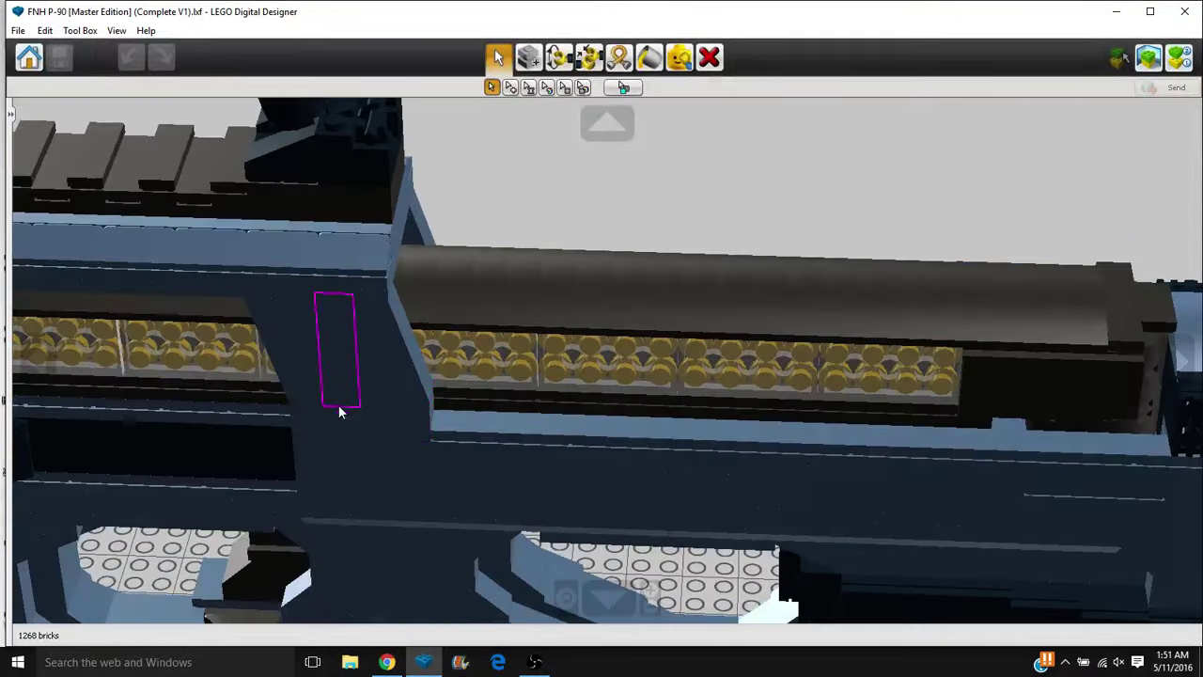
scroll(339, 408, down, 2)
drag(339, 408, 259, 337)
drag(696, 331, 367, 430)
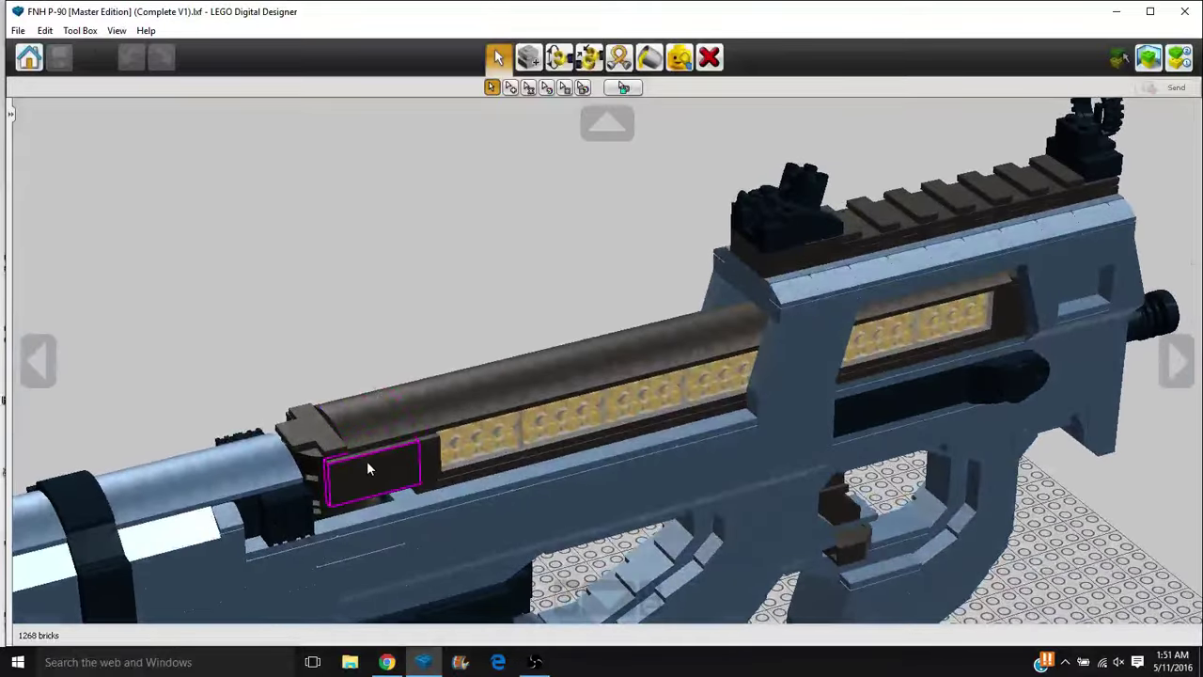
Lift the dark panel brick off the side of the magazine's rear end to inspect the structure beneath it.
right_click(365, 461)
scroll(366, 461, up, 4)
click(545, 415)
scroll(771, 327, up, 3)
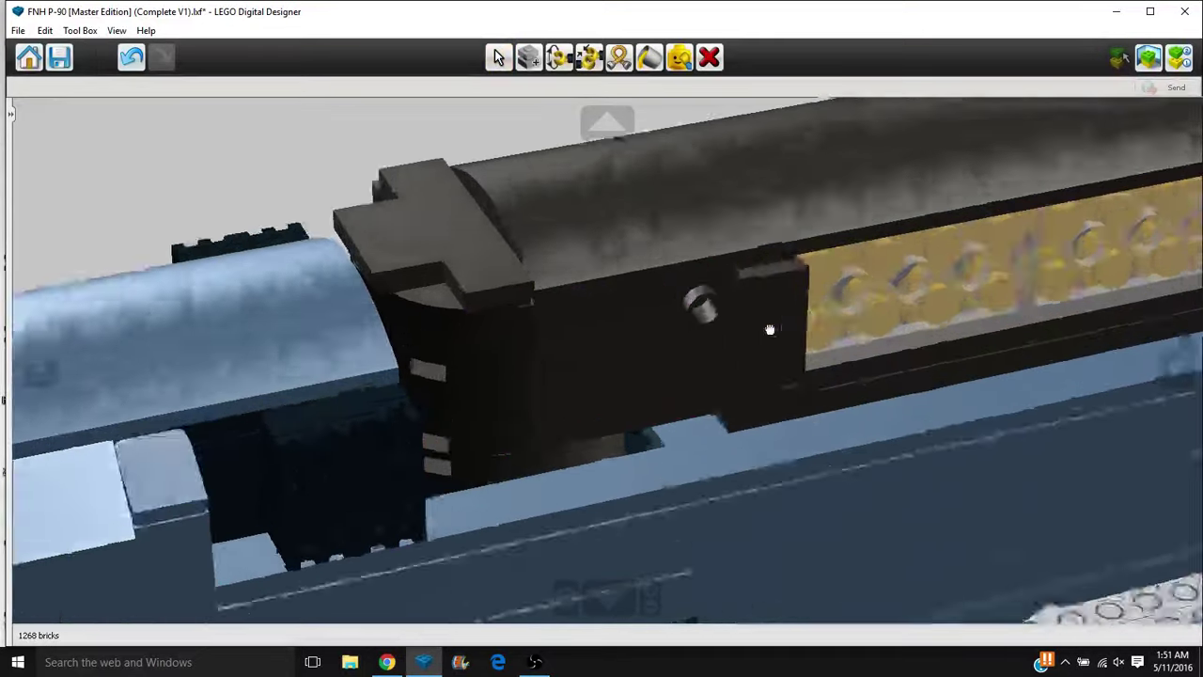
drag(768, 330, 724, 221)
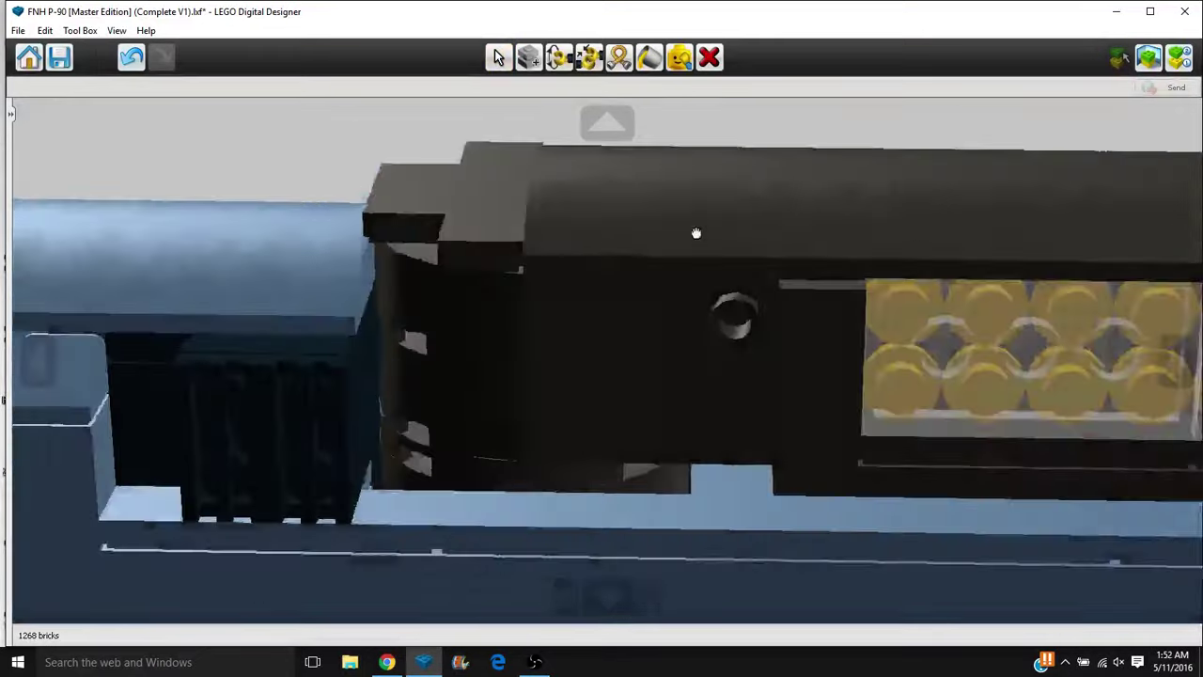
drag(696, 232, 658, 191)
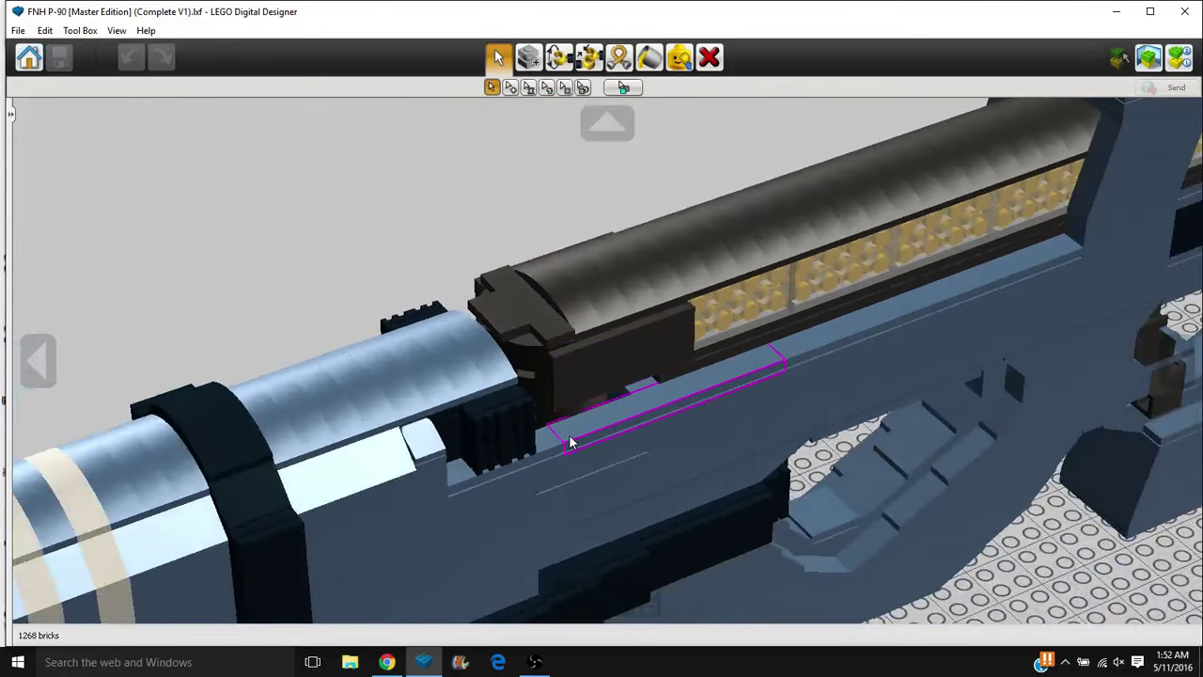
drag(570, 442, 515, 328)
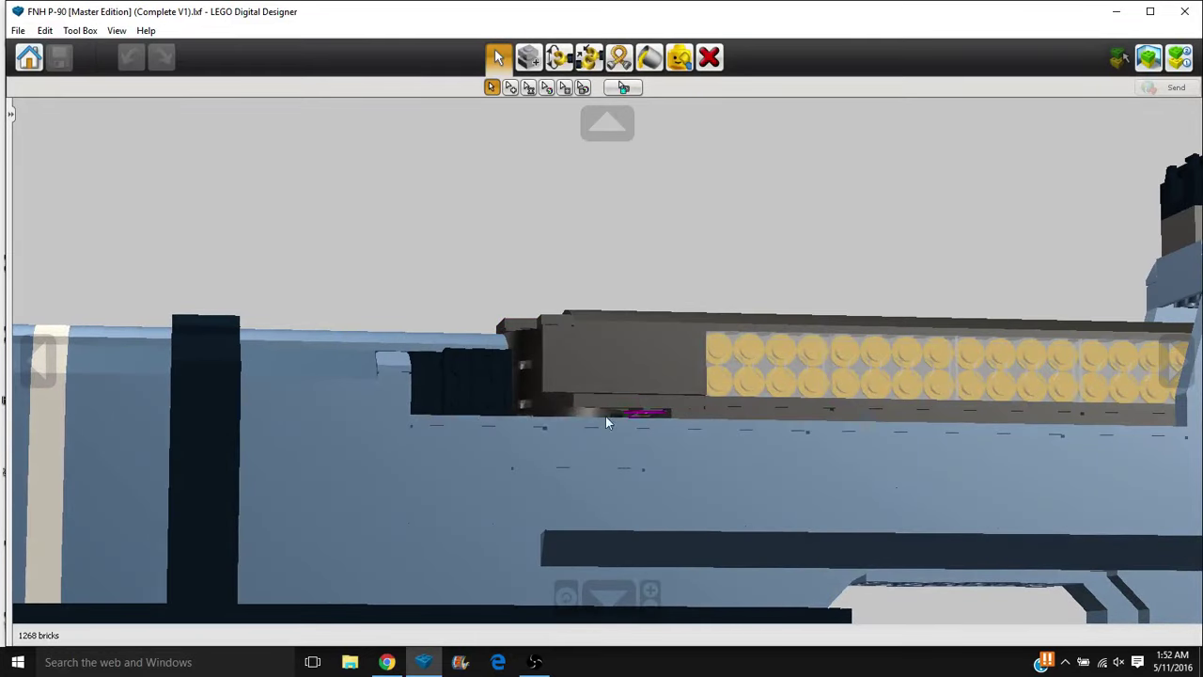
Examine the narrow gap and curved base beneath the rear end of the P-90's magazine at close range.
drag(651, 425, 661, 456)
scroll(661, 457, up, 3)
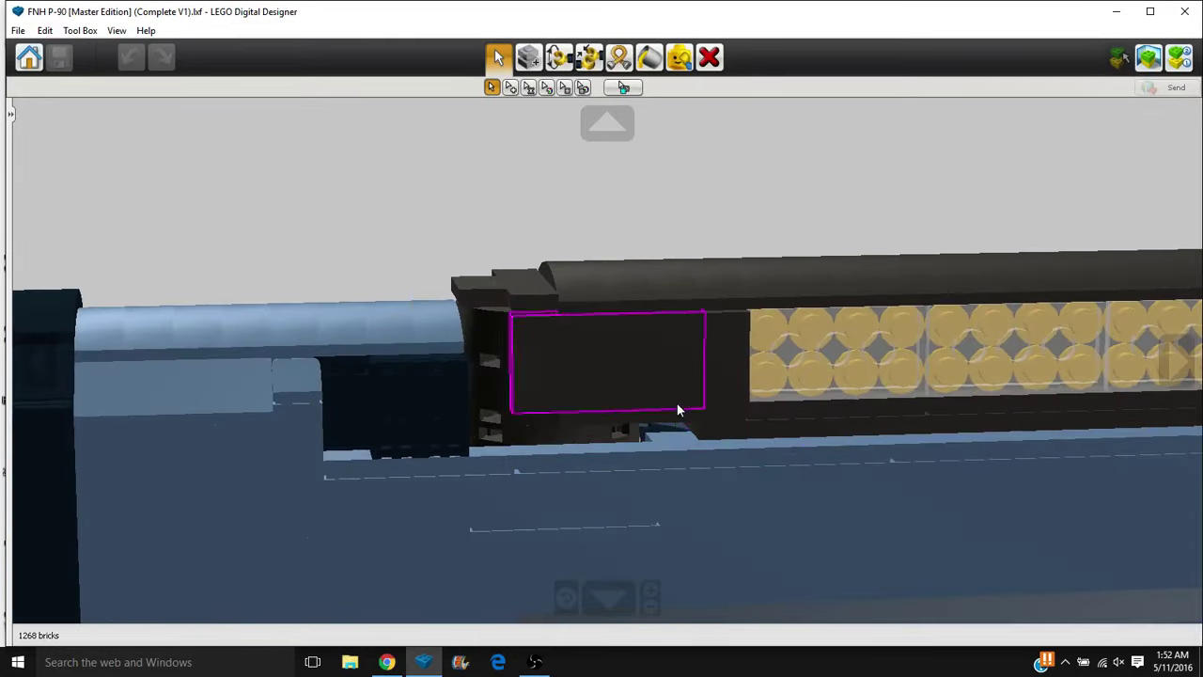
right_click(676, 418)
scroll(554, 481, up, 2)
scroll(545, 451, up, 3)
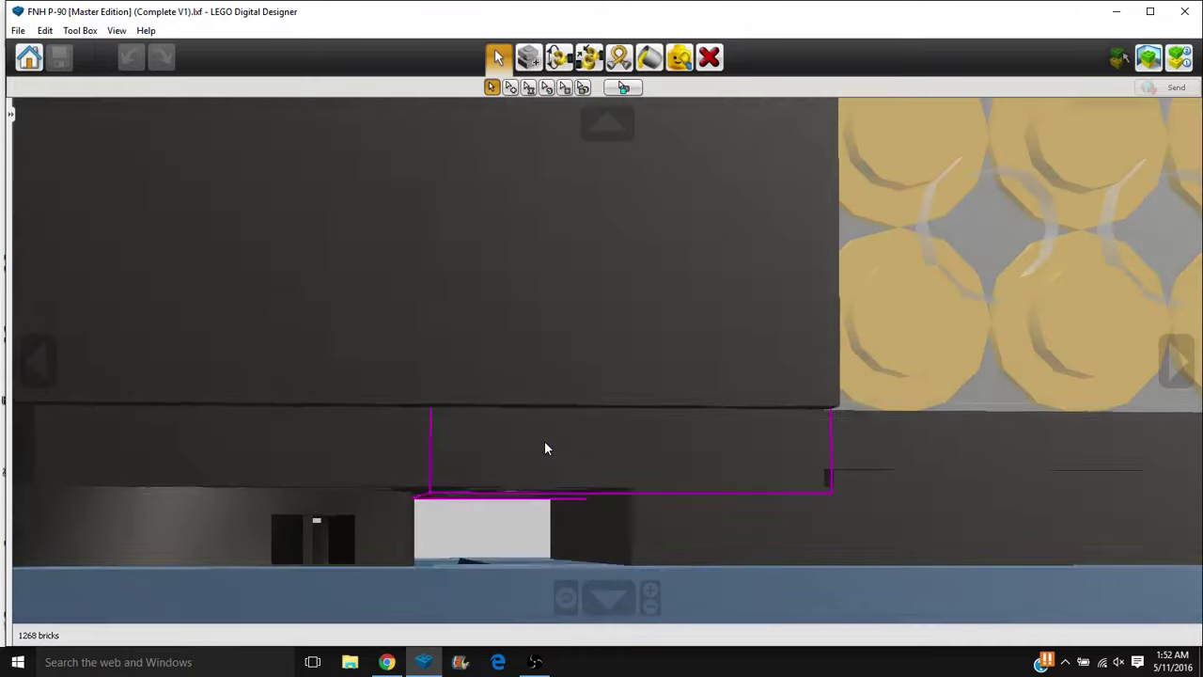
scroll(518, 514, down, 3)
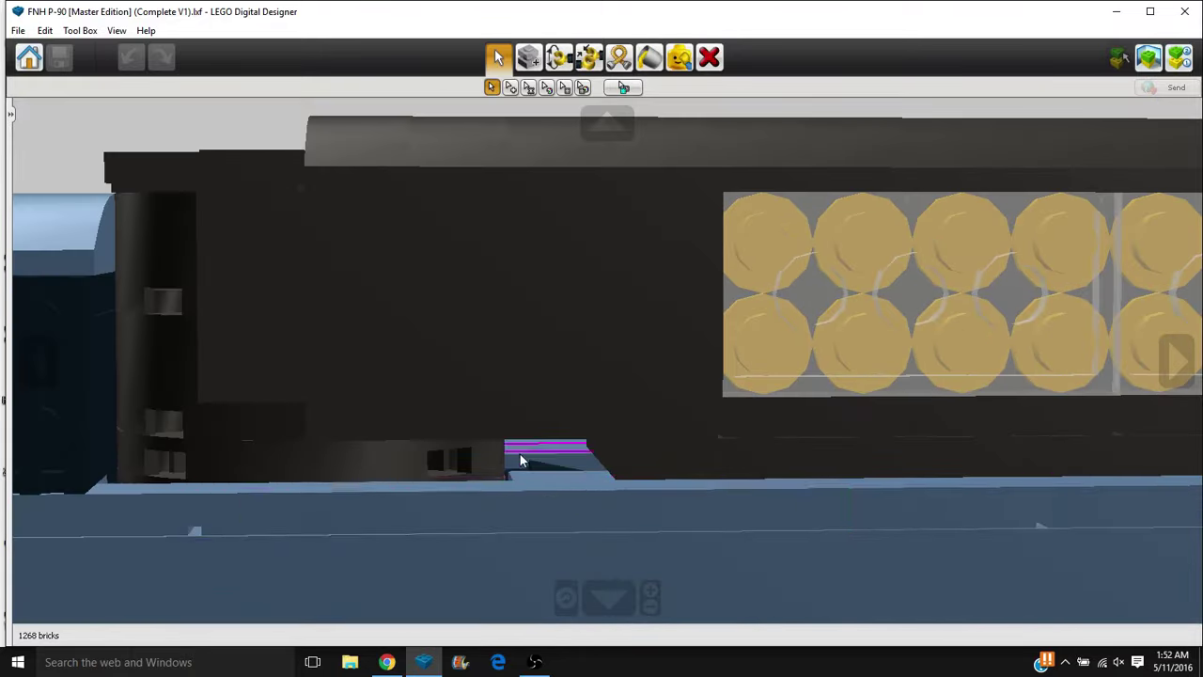
drag(528, 484, 530, 508)
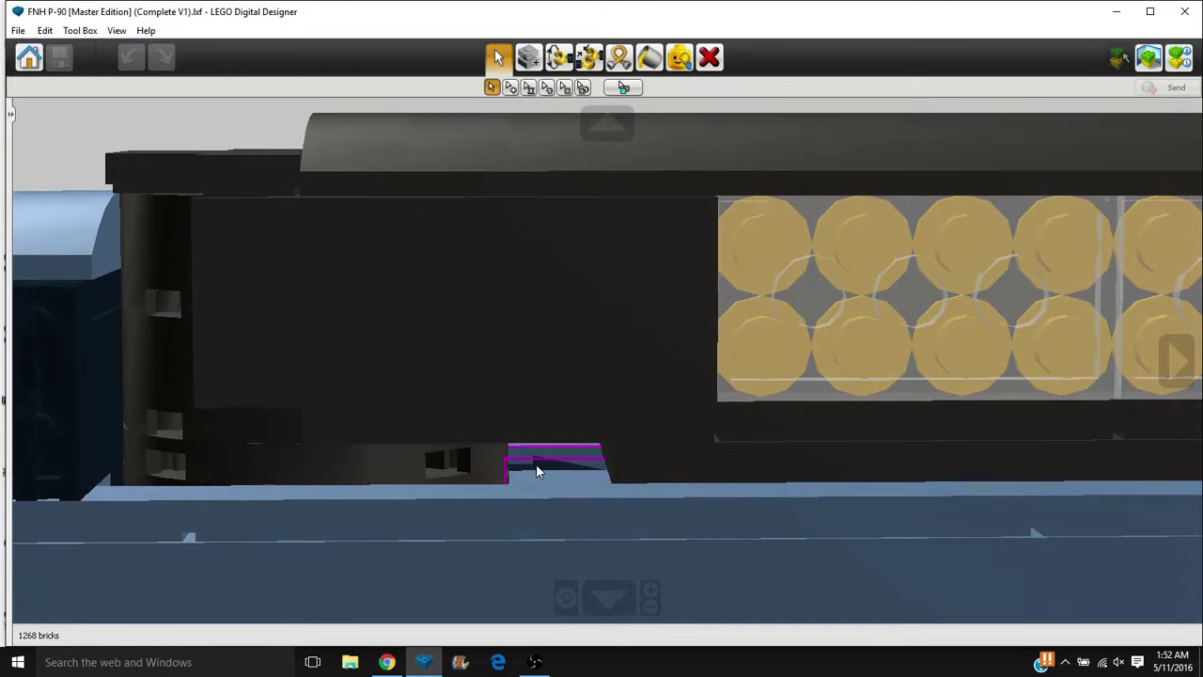
mouse_move(551, 465)
mouse_down()
mouse_move(538, 464)
mouse_move(546, 448)
mouse_move(567, 456)
mouse_up()
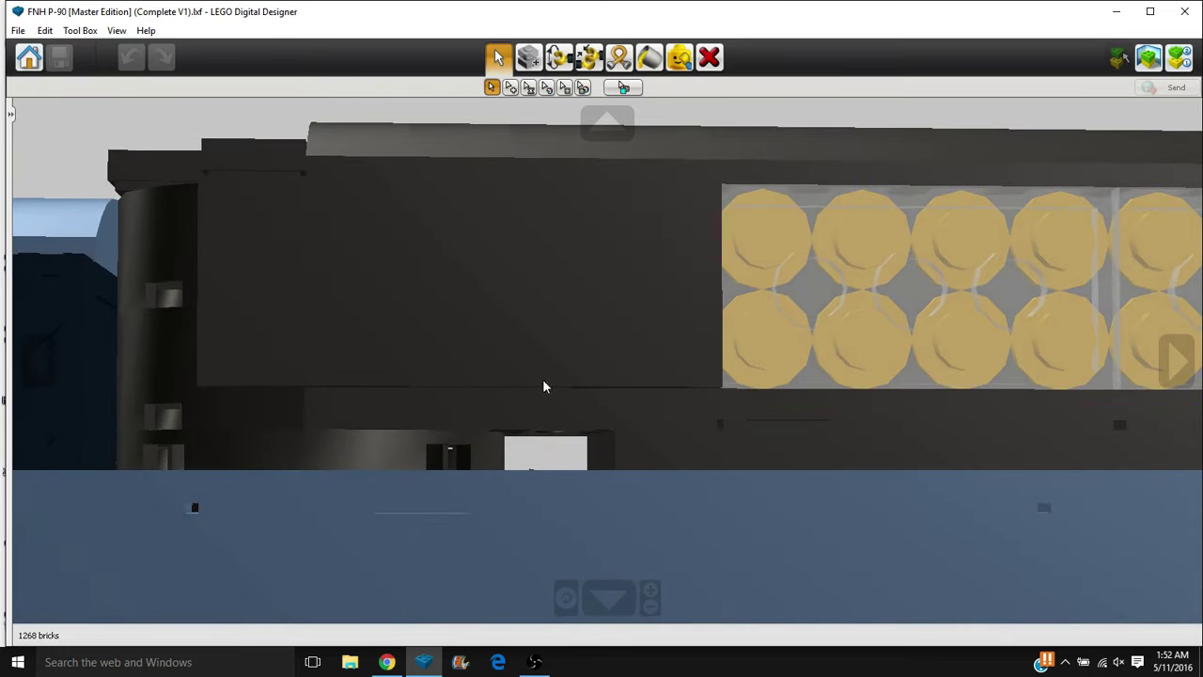
scroll(479, 423, down, 3)
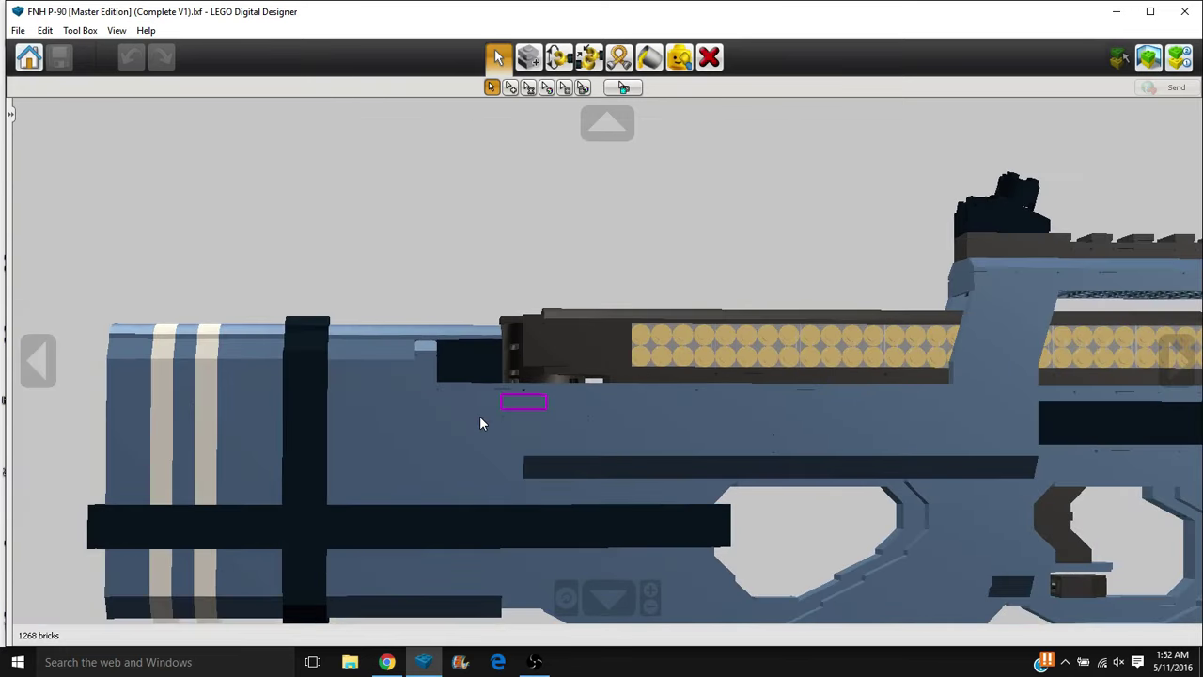
Examine the rectangular opening in the P-90's underside, behind the rear grip, and the dark structure inside it.
scroll(480, 423, down, 3)
drag(482, 424, 428, 470)
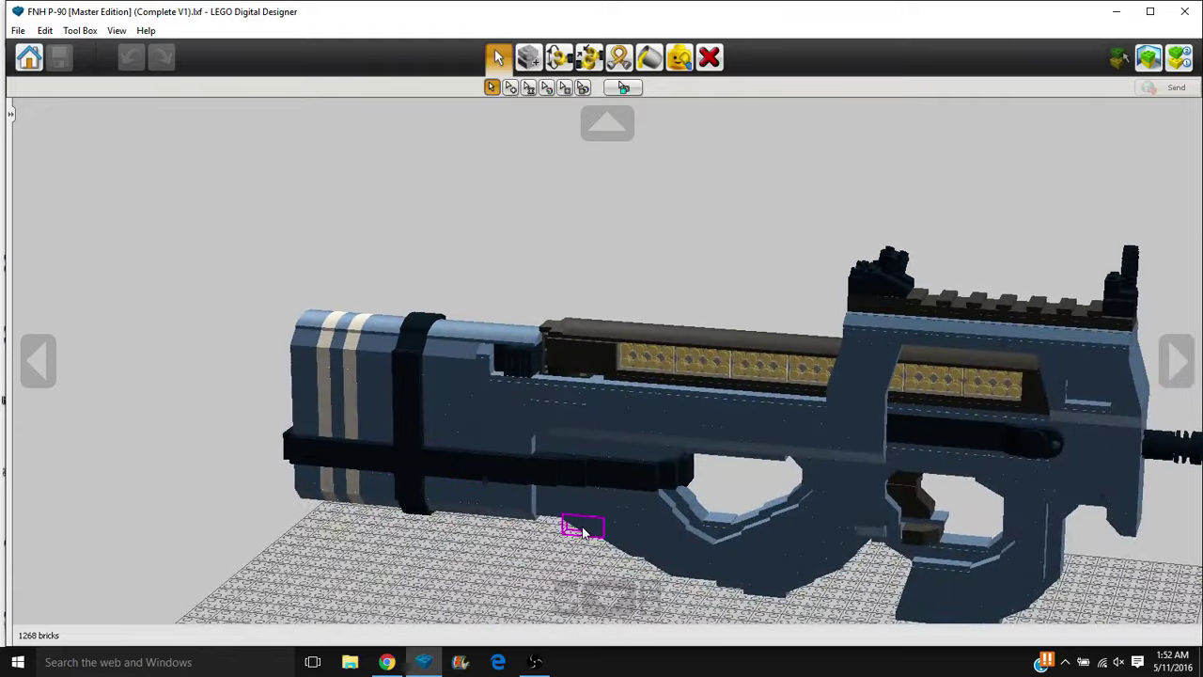
drag(582, 531, 605, 409)
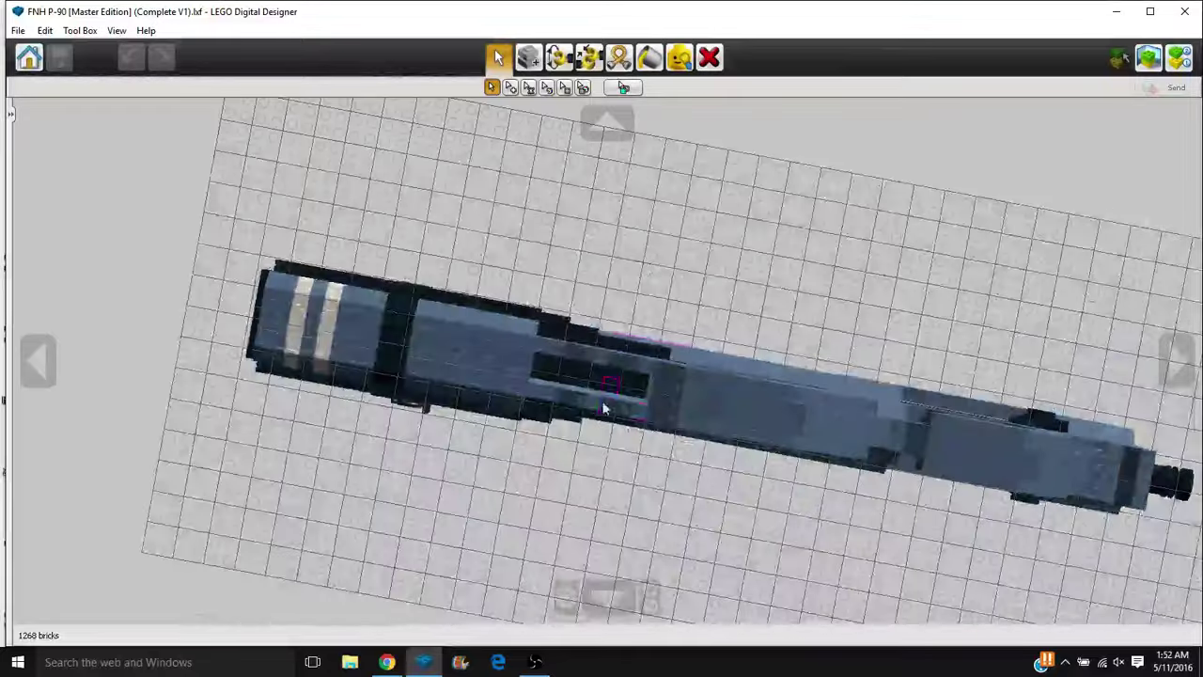
scroll(604, 376, up, 6)
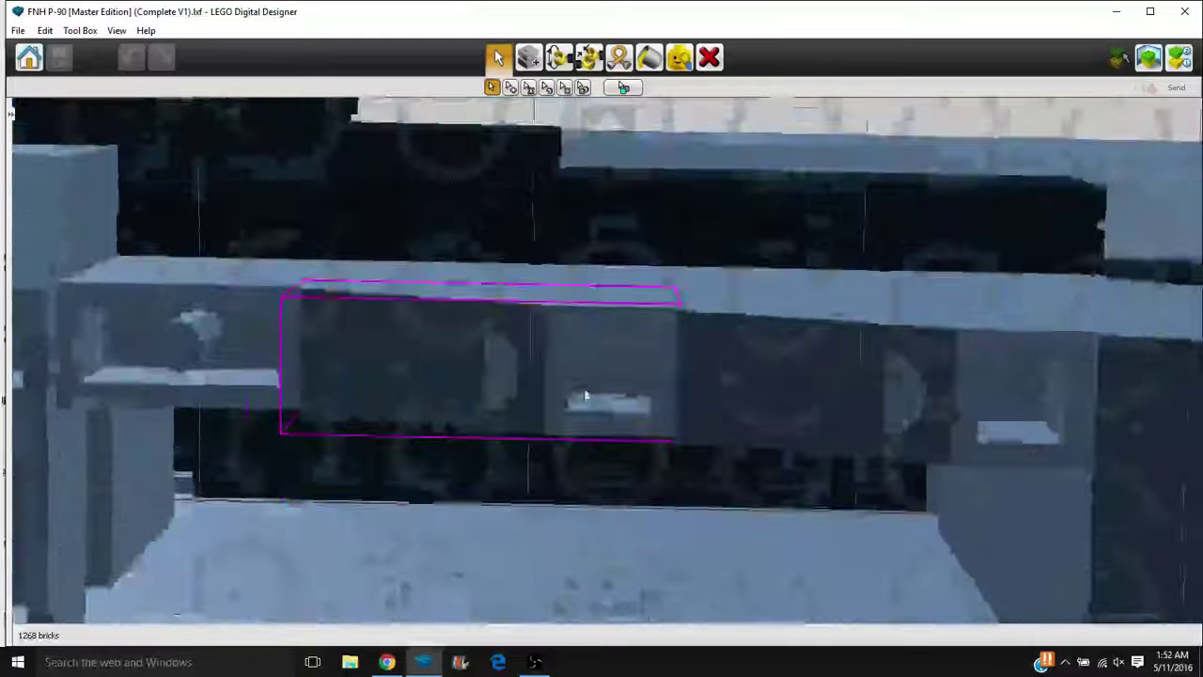
drag(584, 394, 584, 366)
scroll(585, 367, down, 3)
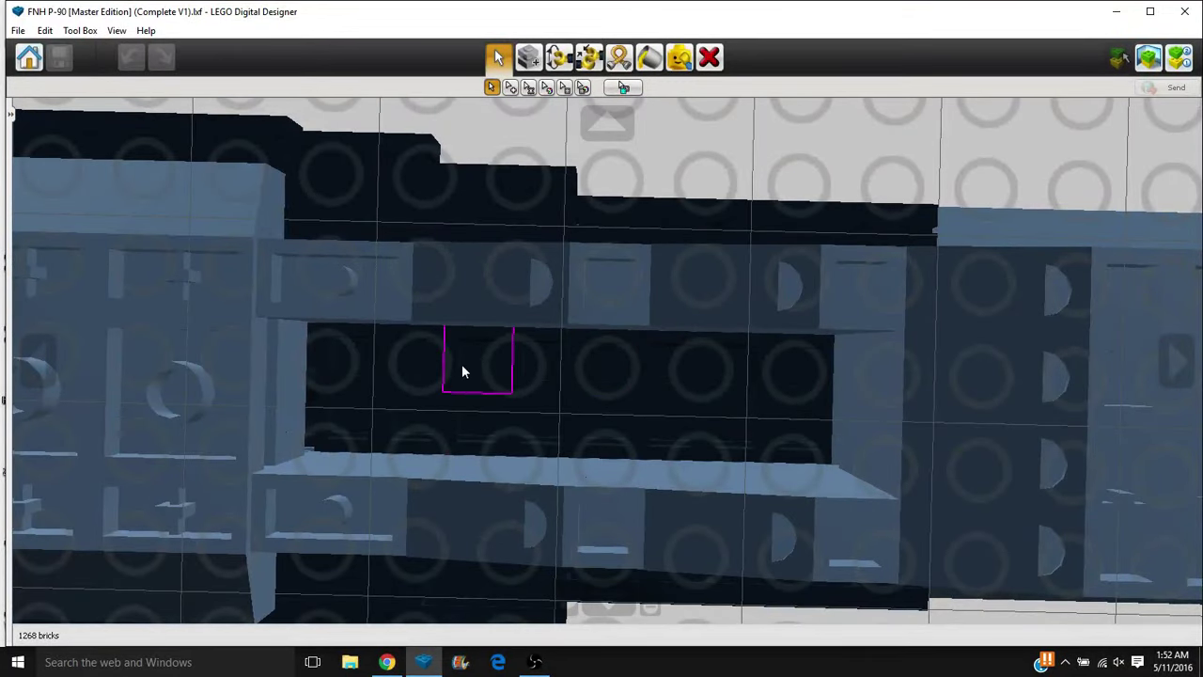
drag(479, 399, 714, 441)
scroll(715, 441, down, 2)
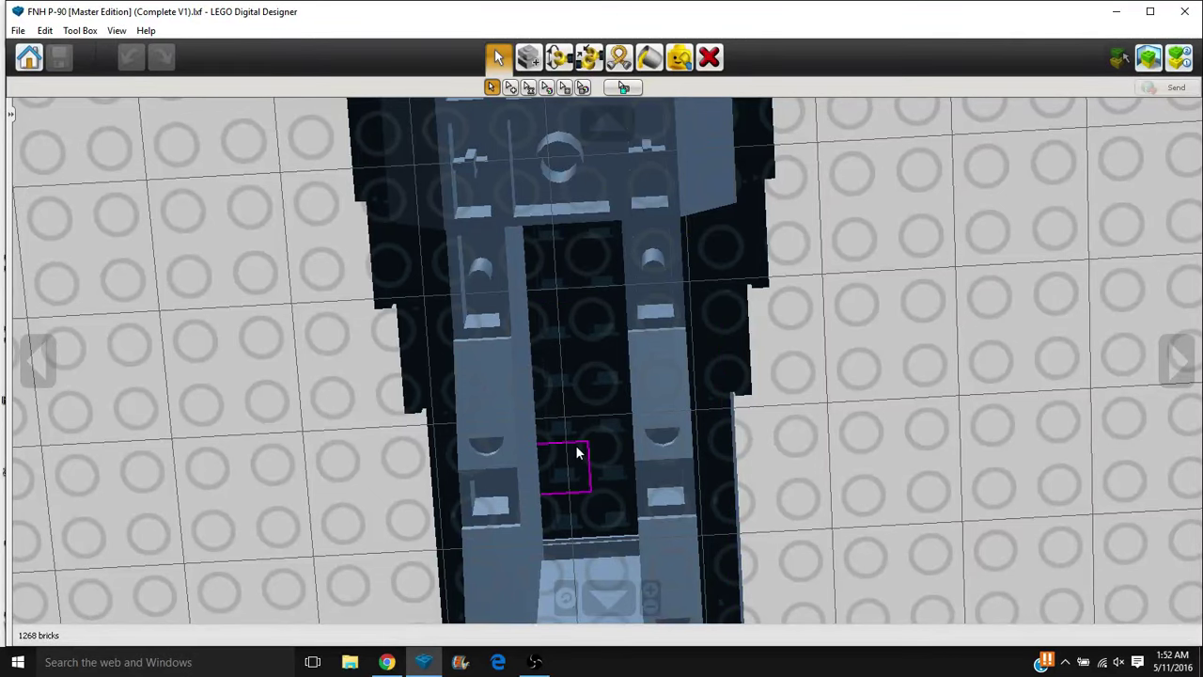
drag(631, 430, 618, 406)
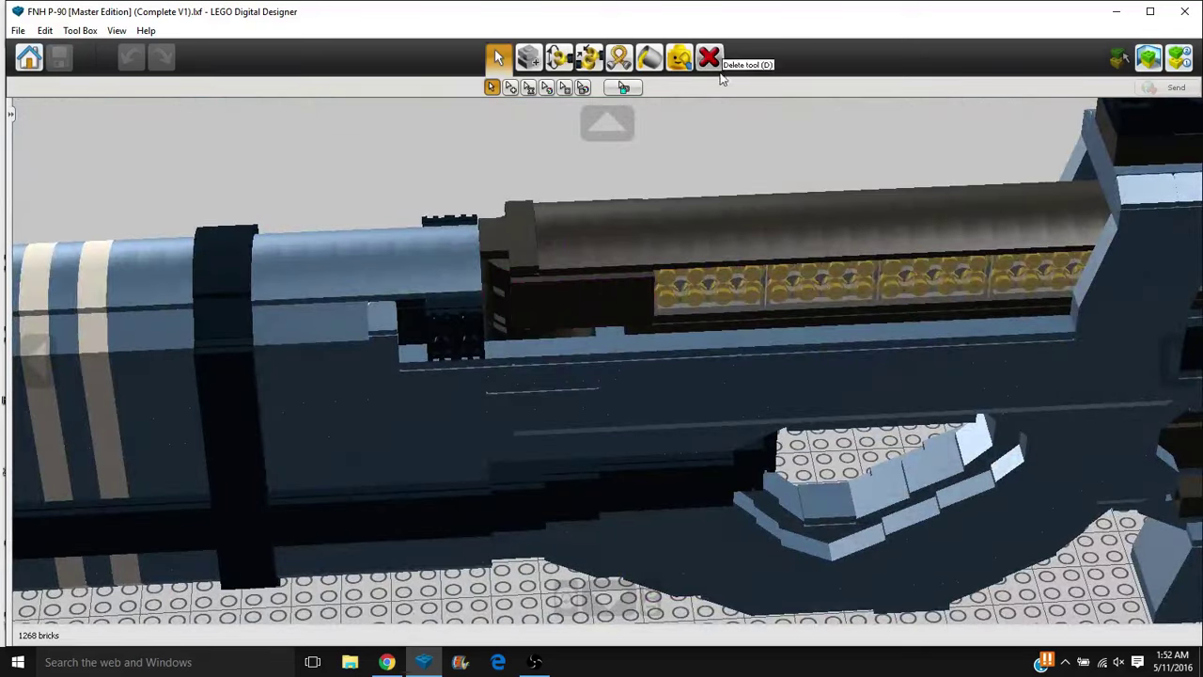
Hide the dark bricks forming the magazine's rear end with the Hide tool.
click(679, 57)
click(526, 272)
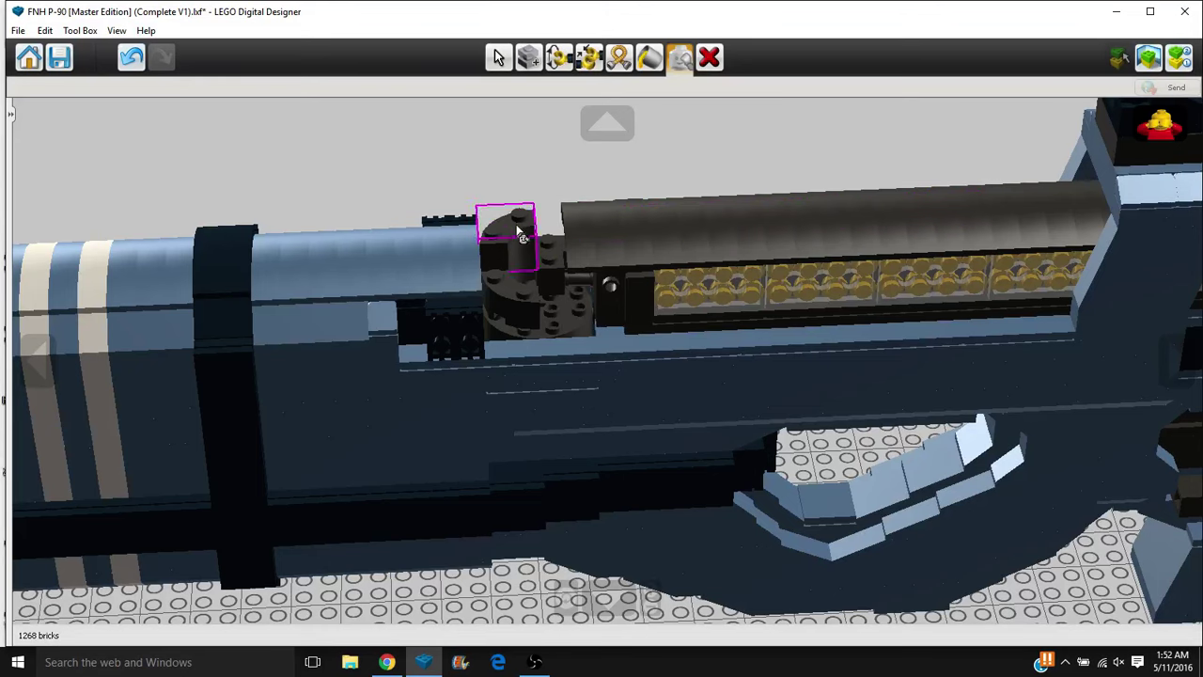
click(520, 231)
drag(540, 258, 536, 324)
click(510, 301)
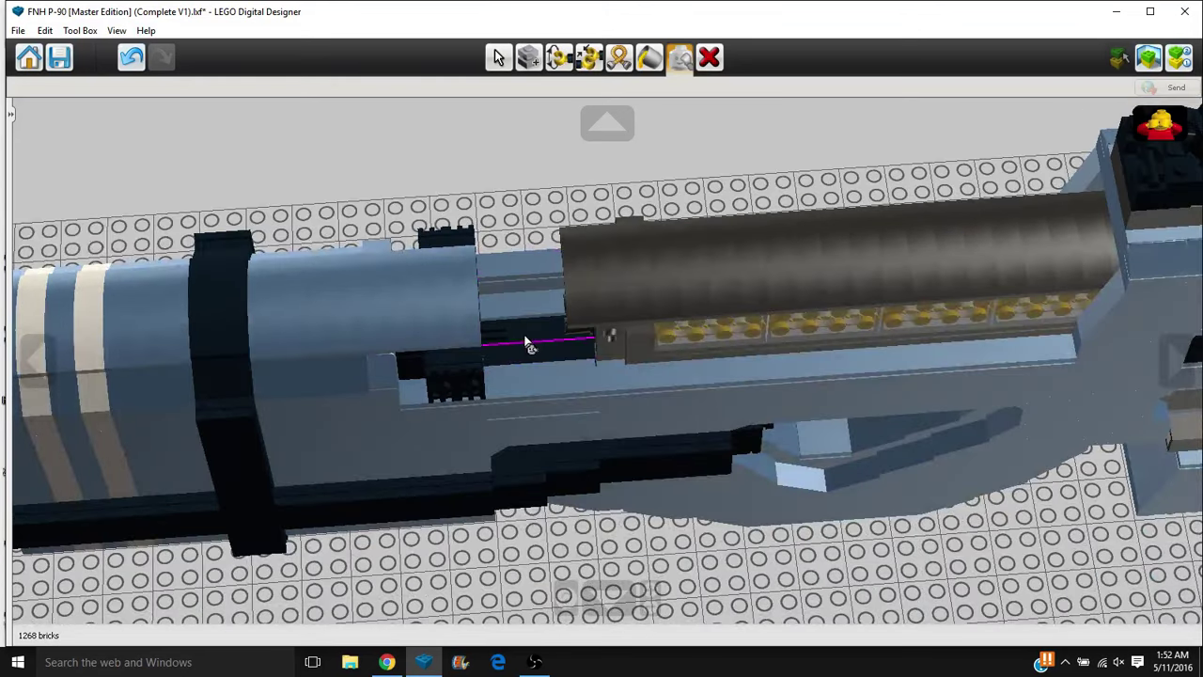
Hide the two dark pegs projecting from the magazine's open rear and examine the recess between magazine and stock.
scroll(529, 344, up, 5)
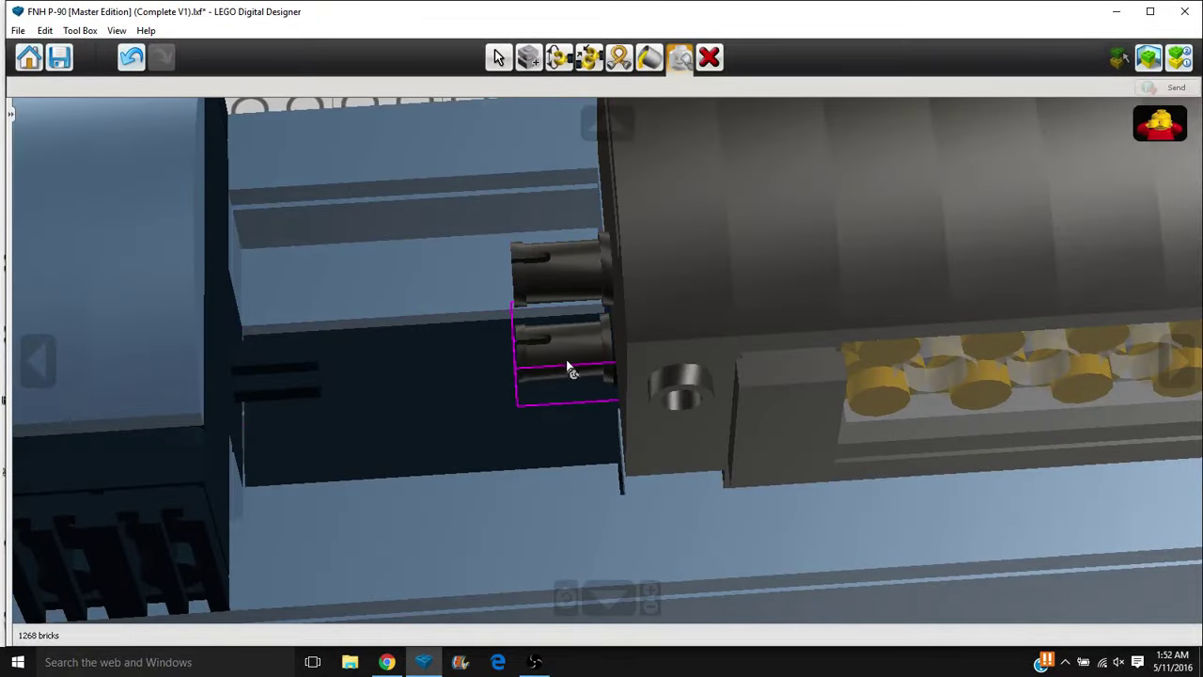
click(567, 360)
click(554, 290)
drag(535, 324, 505, 416)
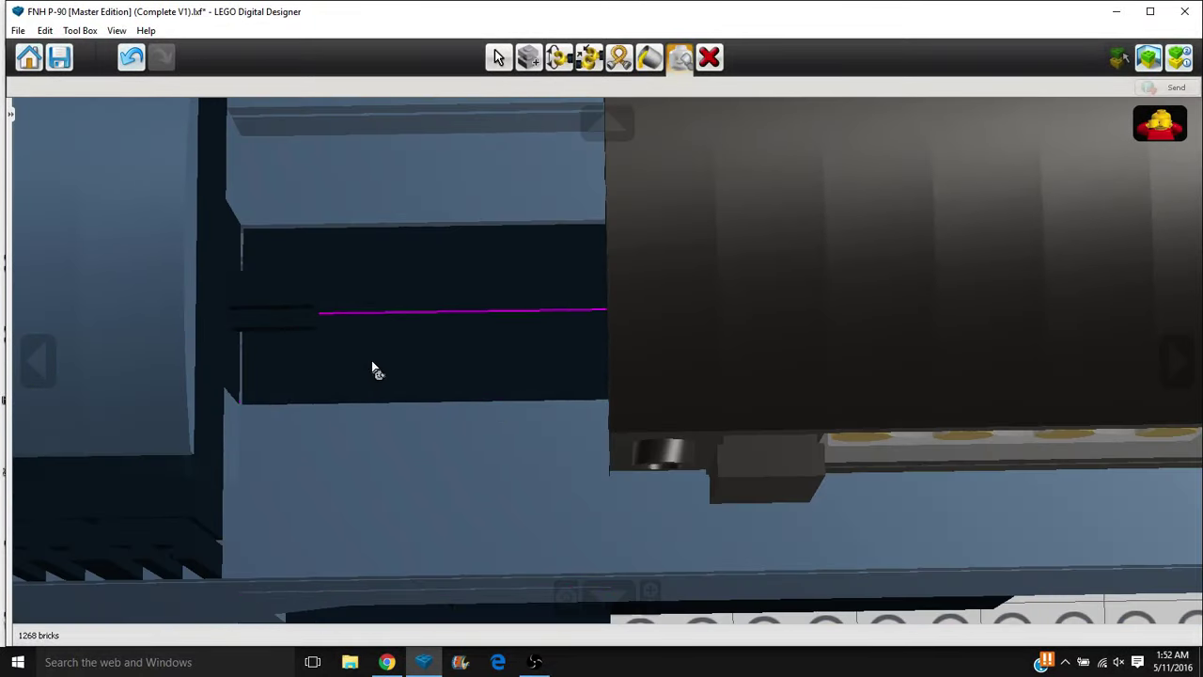
drag(371, 364, 843, 406)
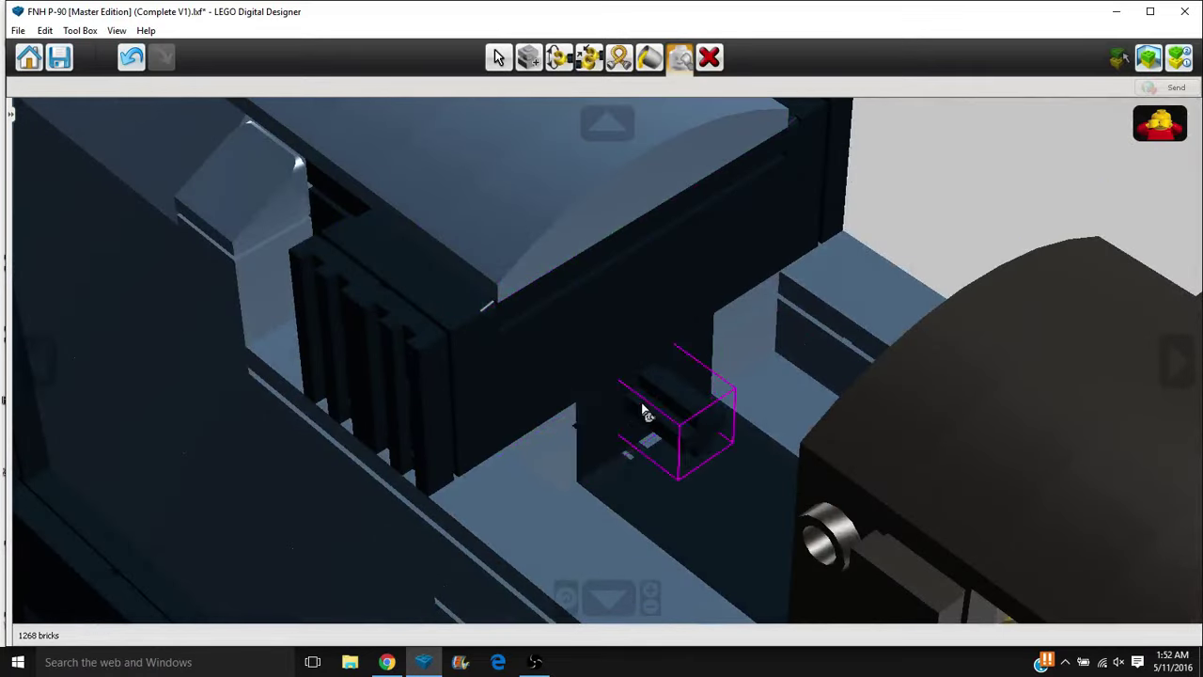
drag(643, 411, 609, 395)
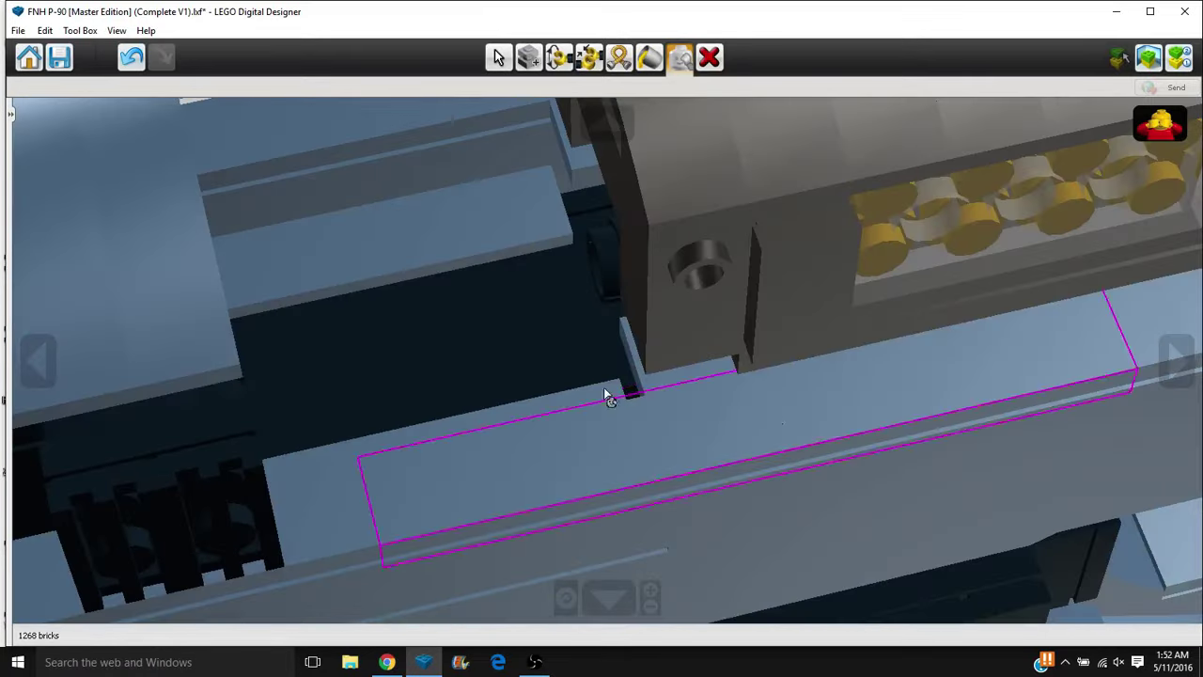
Hide the dark bricks covering the floor of the recess behind the magazine to expose the opening beneath it.
click(357, 351)
scroll(372, 356, up, 3)
click(373, 356)
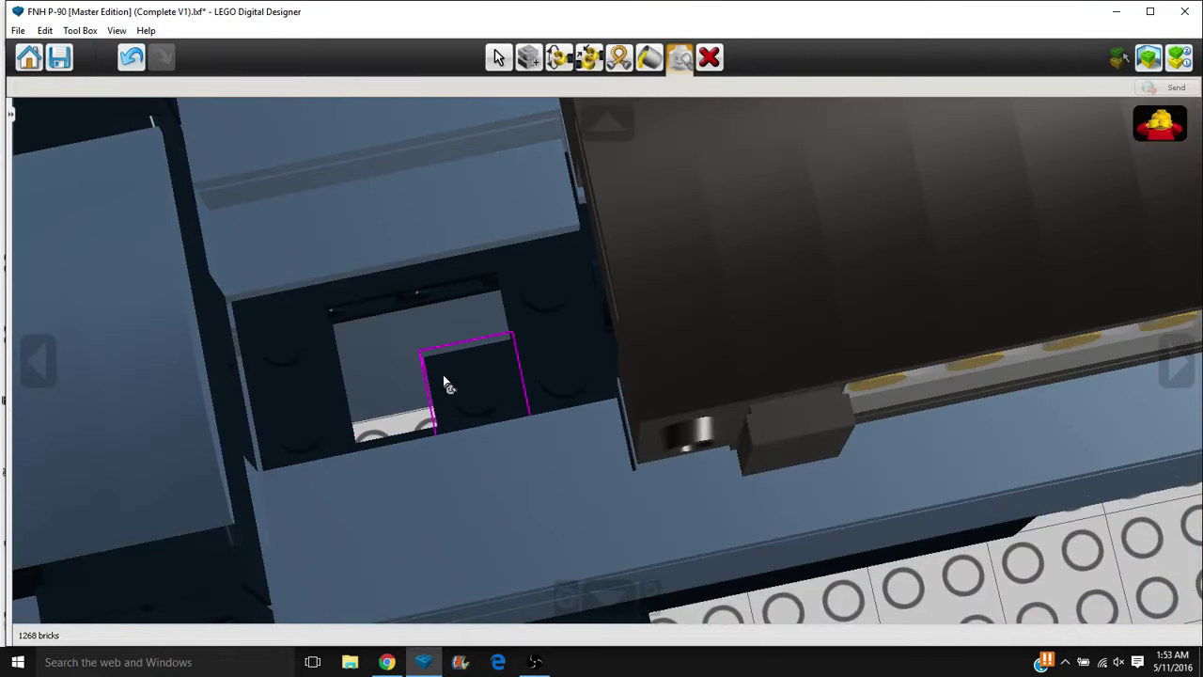
click(447, 384)
click(141, 61)
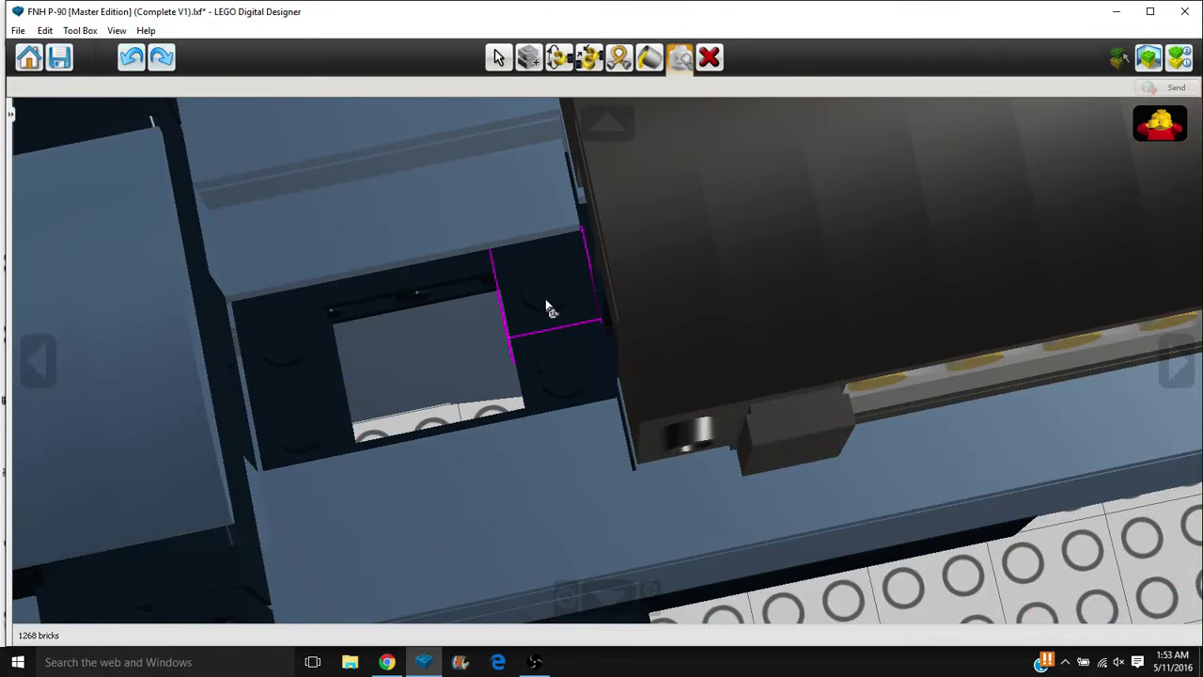
click(548, 305)
click(552, 362)
drag(465, 389, 628, 279)
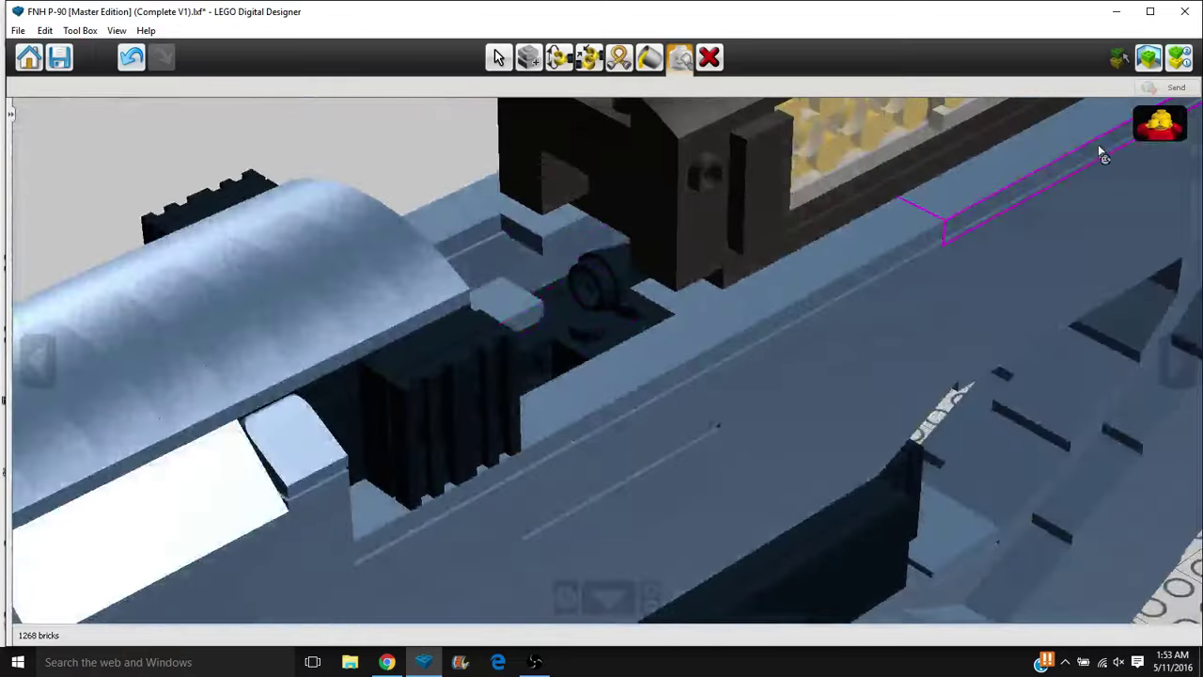
Restore all hidden bricks and return to the selection tool.
click(1156, 126)
click(498, 58)
scroll(677, 250, down, 4)
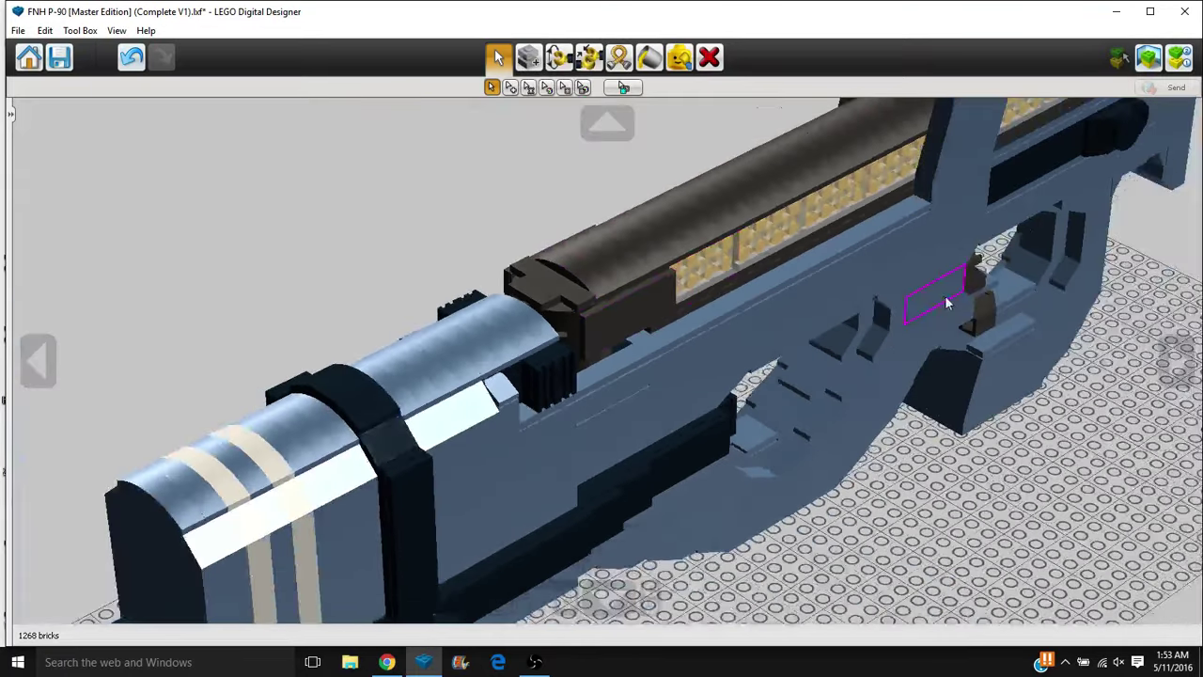
Examine the P-90's thumbhole grip and the dark selector block beneath the trigger.
drag(945, 303, 827, 242)
scroll(842, 203, down, 3)
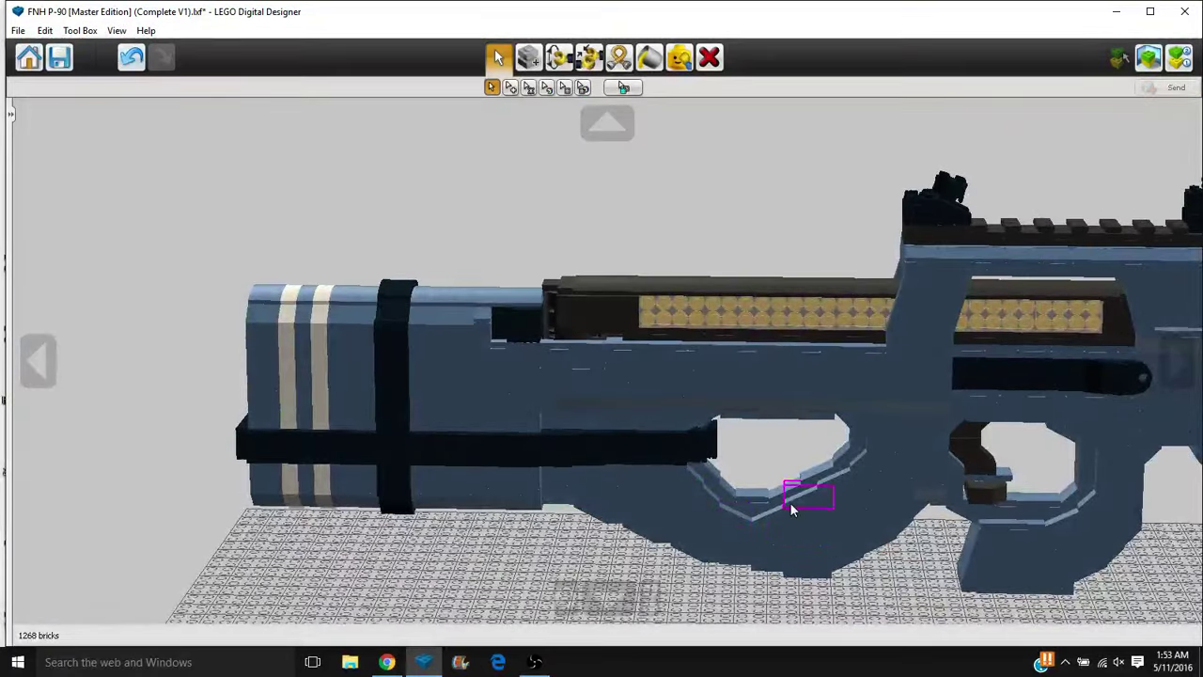
scroll(790, 501, up, 5)
scroll(790, 501, up, 3)
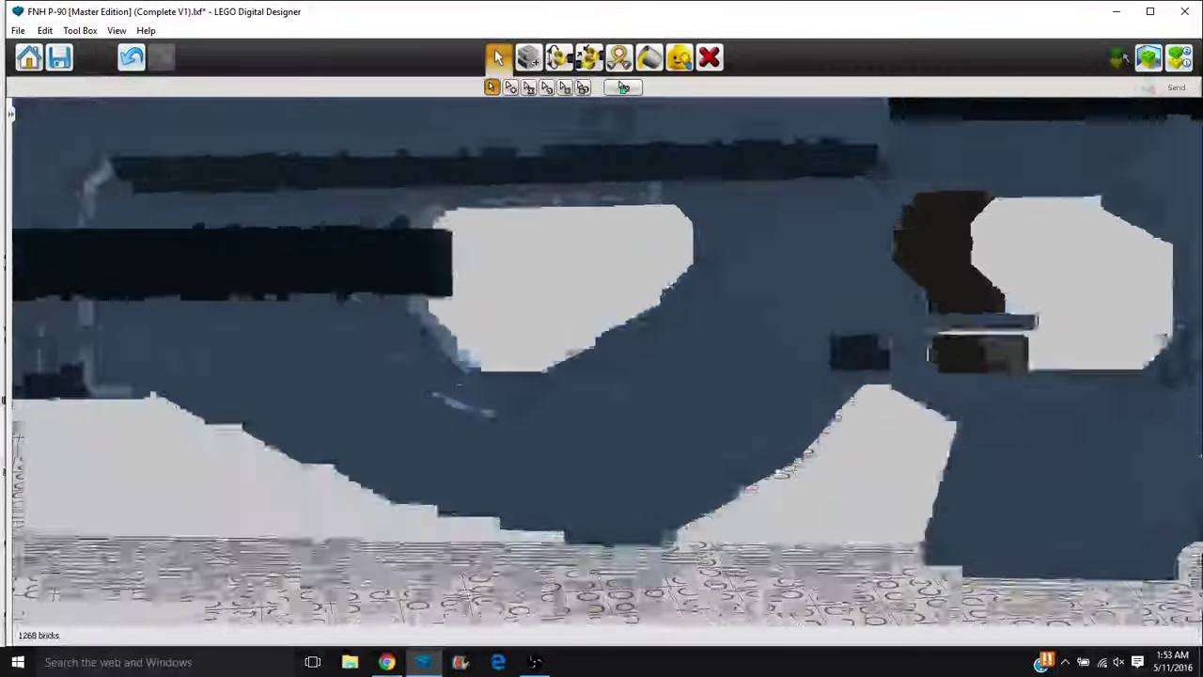
drag(789, 502, 748, 505)
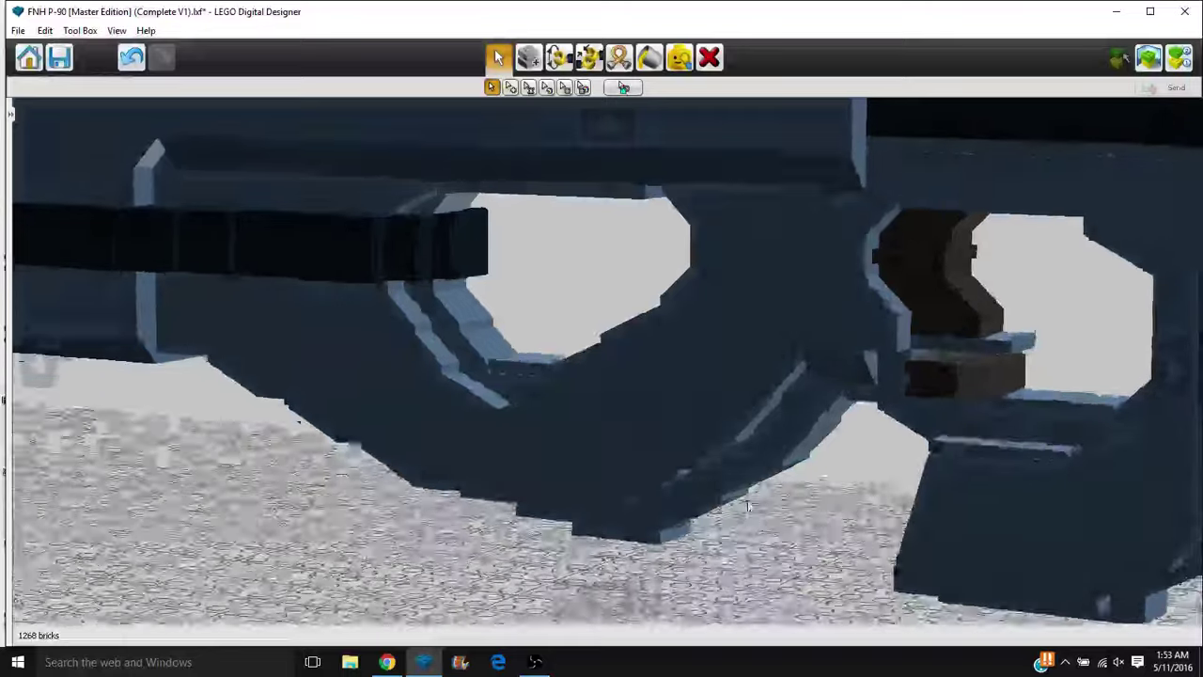
scroll(962, 408, up, 5)
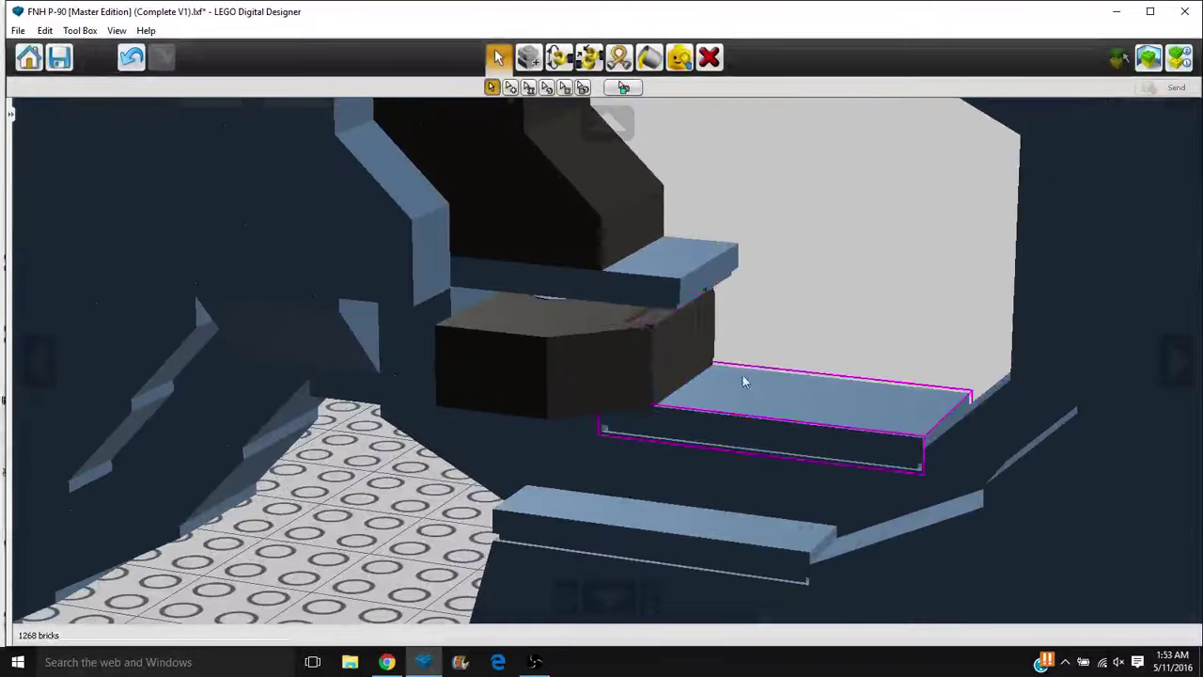
Swing the dark selector block beneath the trigger about its vertical pivot with the Hinge tool.
click(558, 58)
click(523, 302)
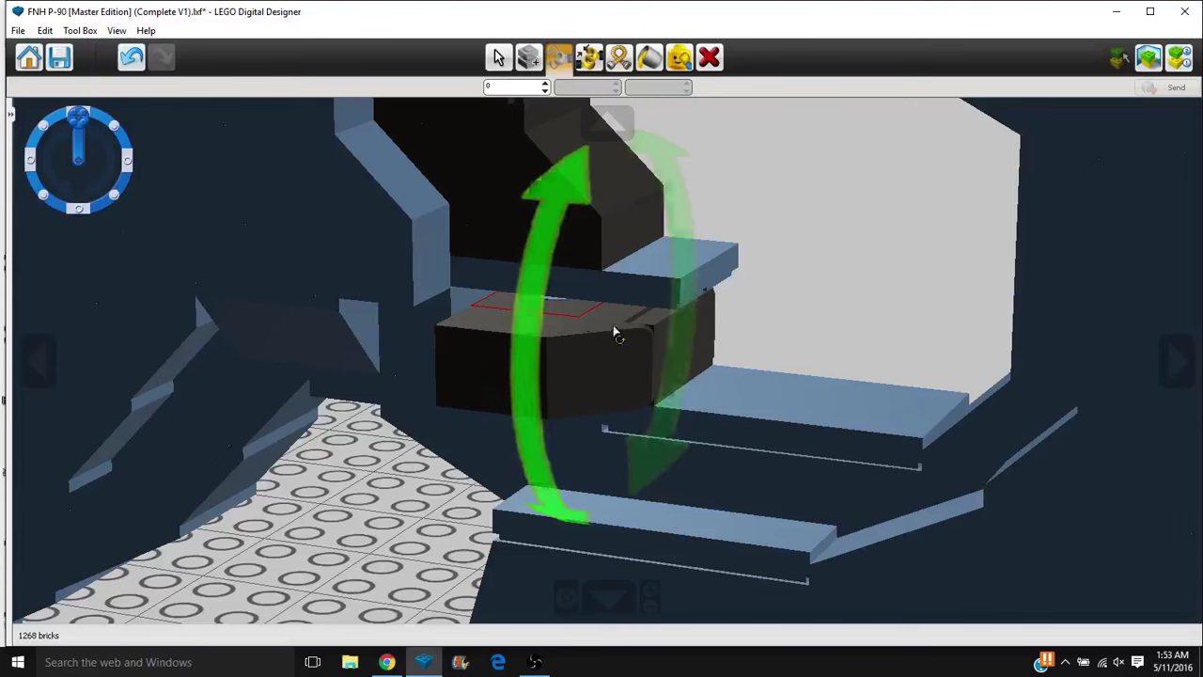
mouse_move(493, 303)
mouse_down()
mouse_move(511, 303)
mouse_move(498, 325)
mouse_up()
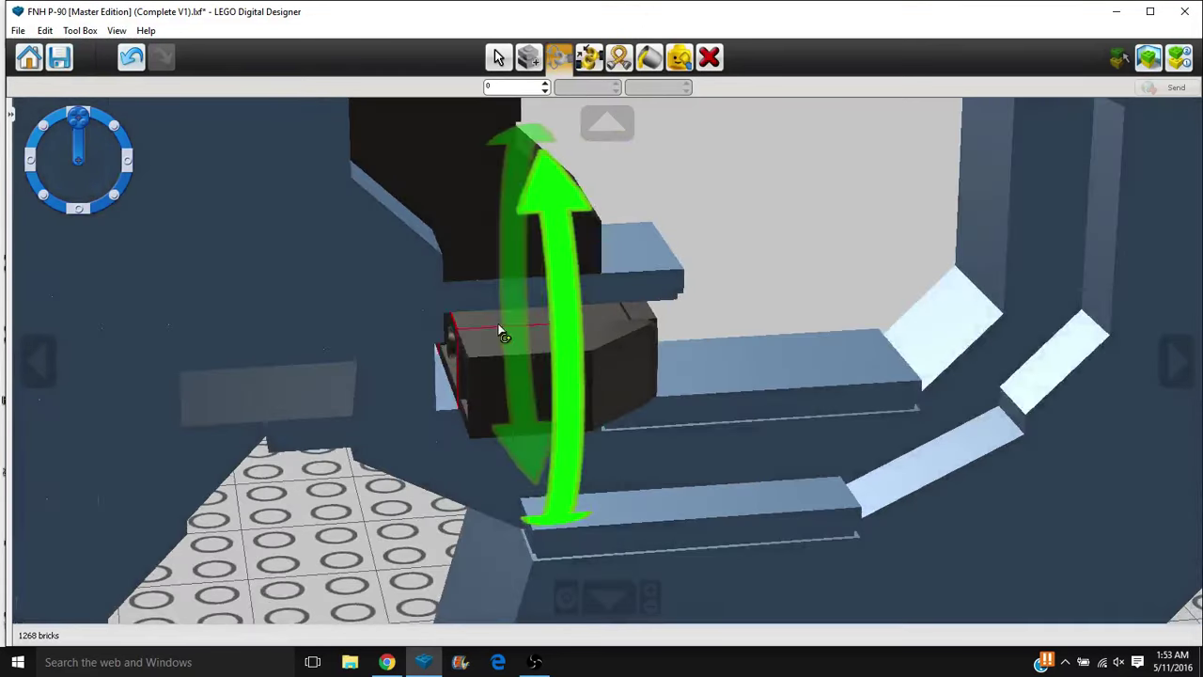
click(463, 327)
click(476, 324)
drag(591, 446, 367, 472)
drag(362, 529, 438, 550)
drag(492, 501, 674, 439)
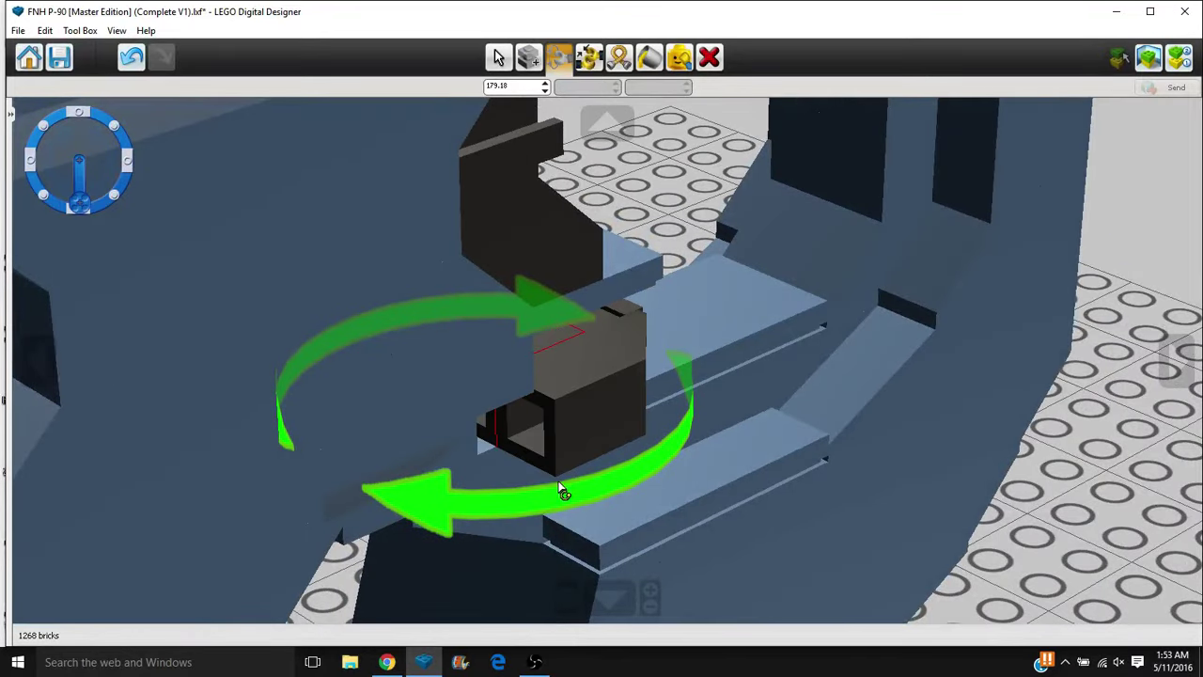
drag(561, 491, 779, 406)
drag(495, 524, 703, 455)
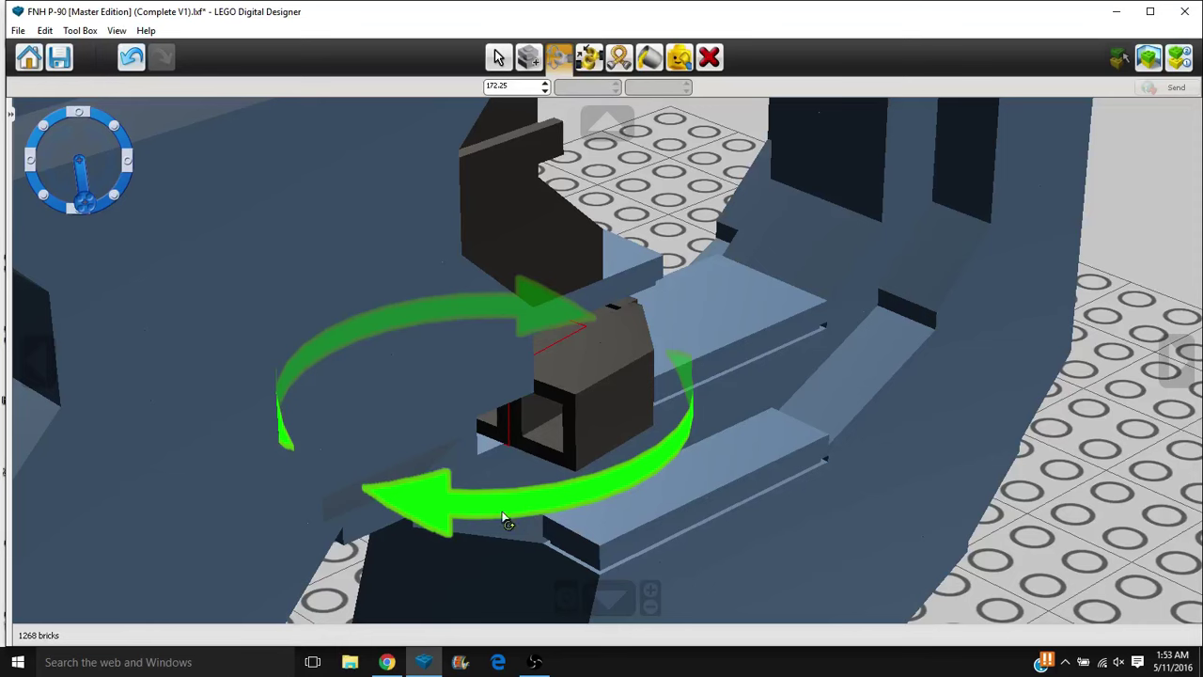
drag(503, 520, 562, 514)
Examine the trigger and the thin bars on its sides, finishing with the selection tool active.
drag(1066, 536, 813, 526)
drag(498, 178, 533, 360)
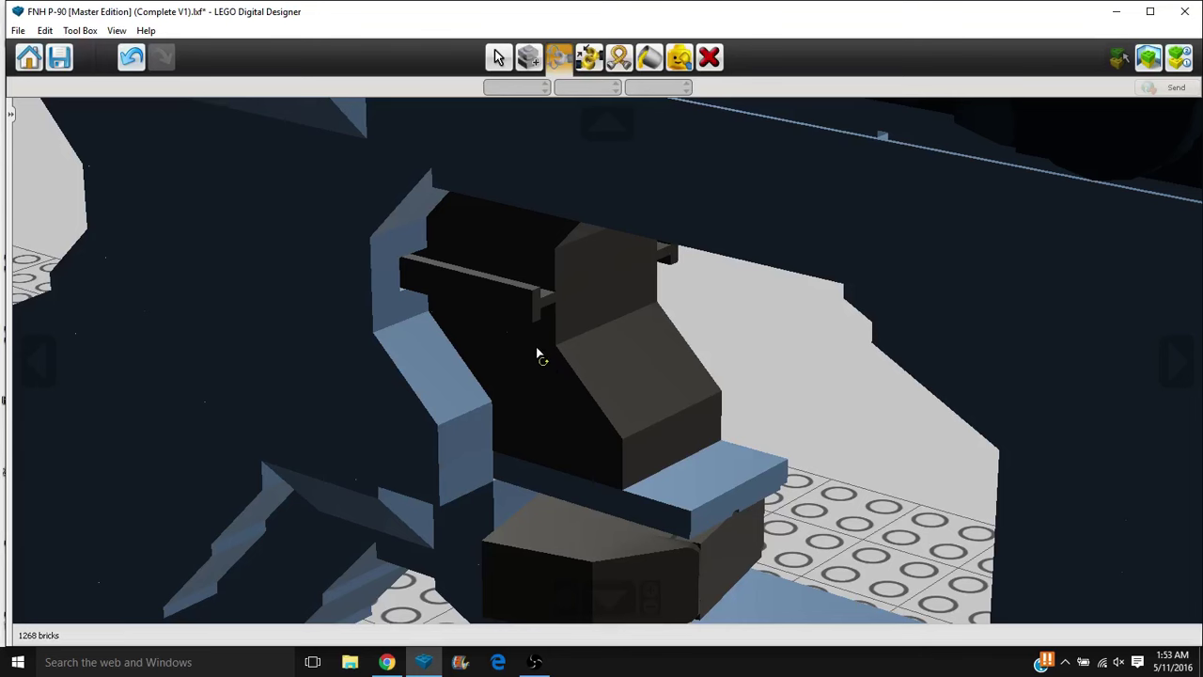
drag(517, 183, 565, 188)
click(497, 55)
scroll(592, 301, down, 3)
scroll(598, 307, down, 6)
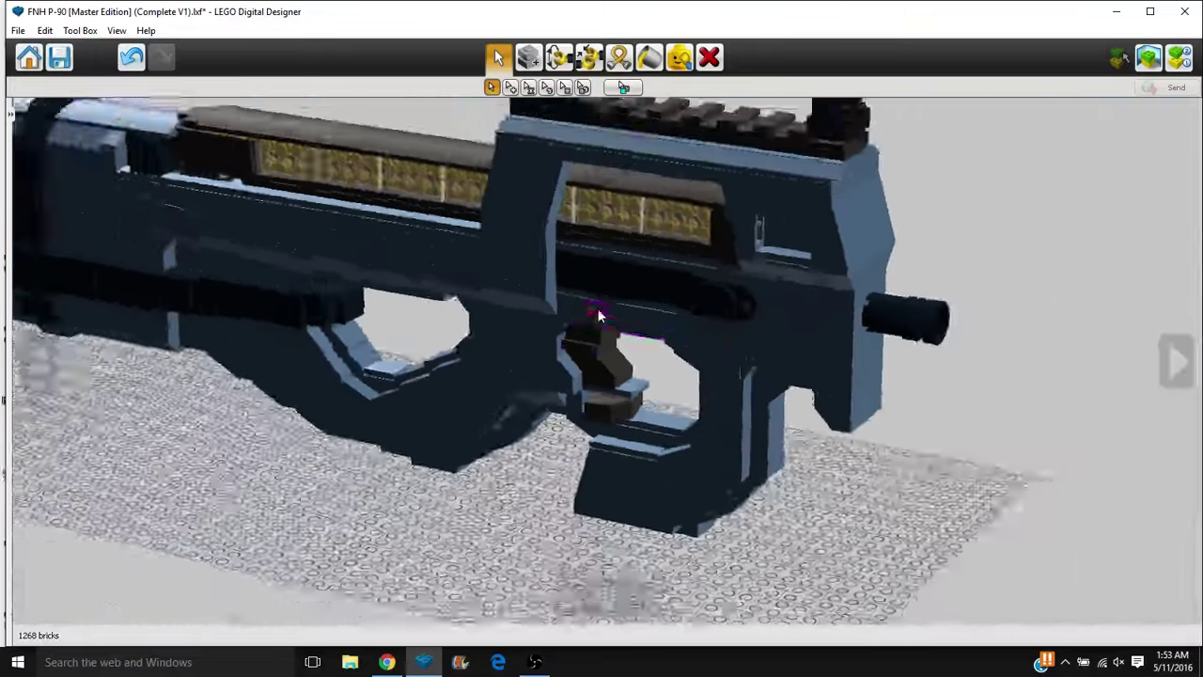
Undo the last change to the model.
drag(598, 308, 651, 273)
scroll(654, 261, up, 2)
key(ctrl+z)
Examine the black charging handles on both sides of the receiver and hide the long black panel beside one.
scroll(732, 344, up, 4)
scroll(736, 351, up, 1)
scroll(578, 344, down, 2)
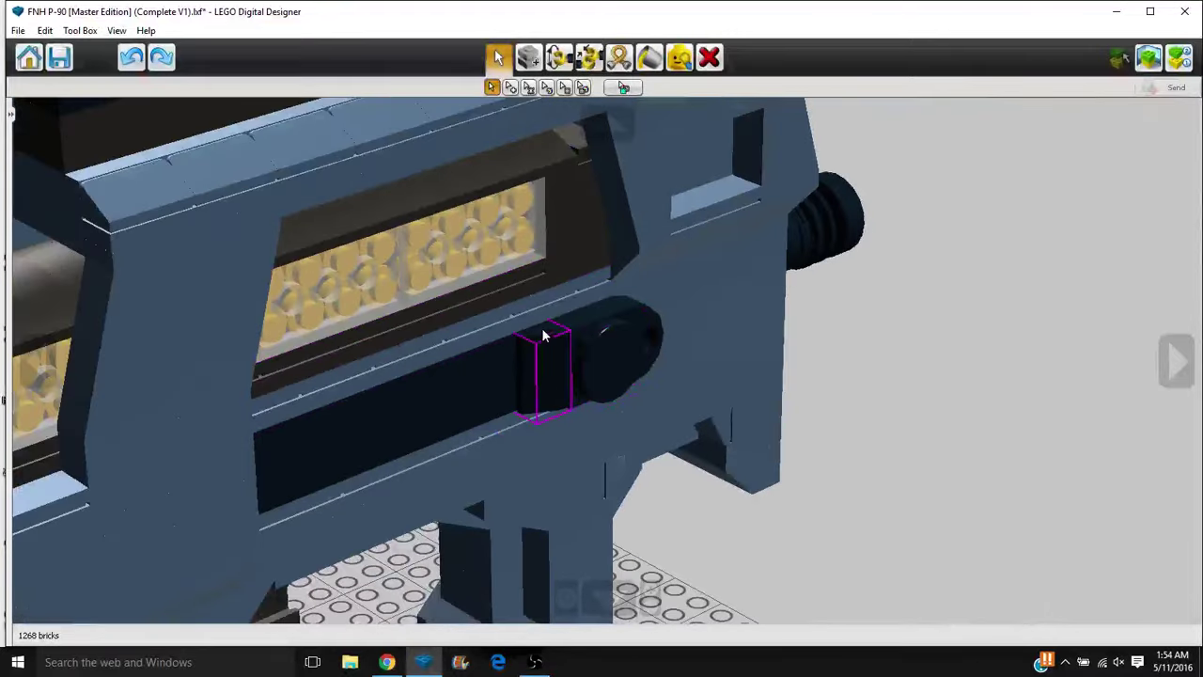
drag(543, 335, 626, 377)
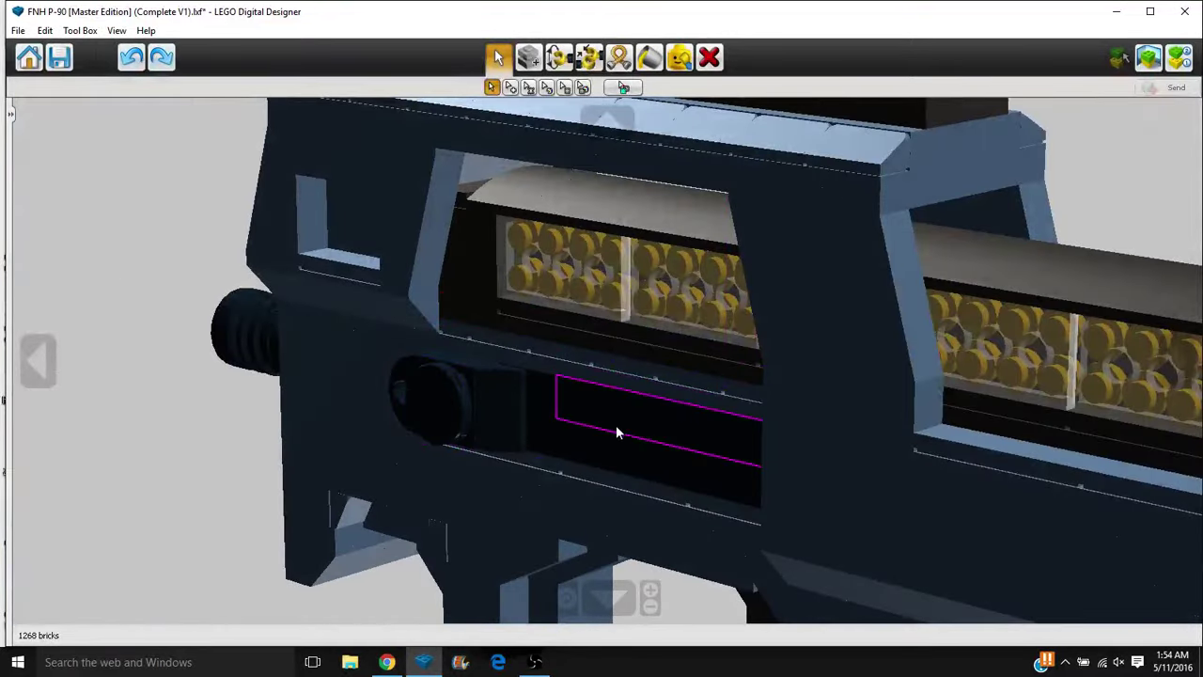
drag(616, 432, 795, 430)
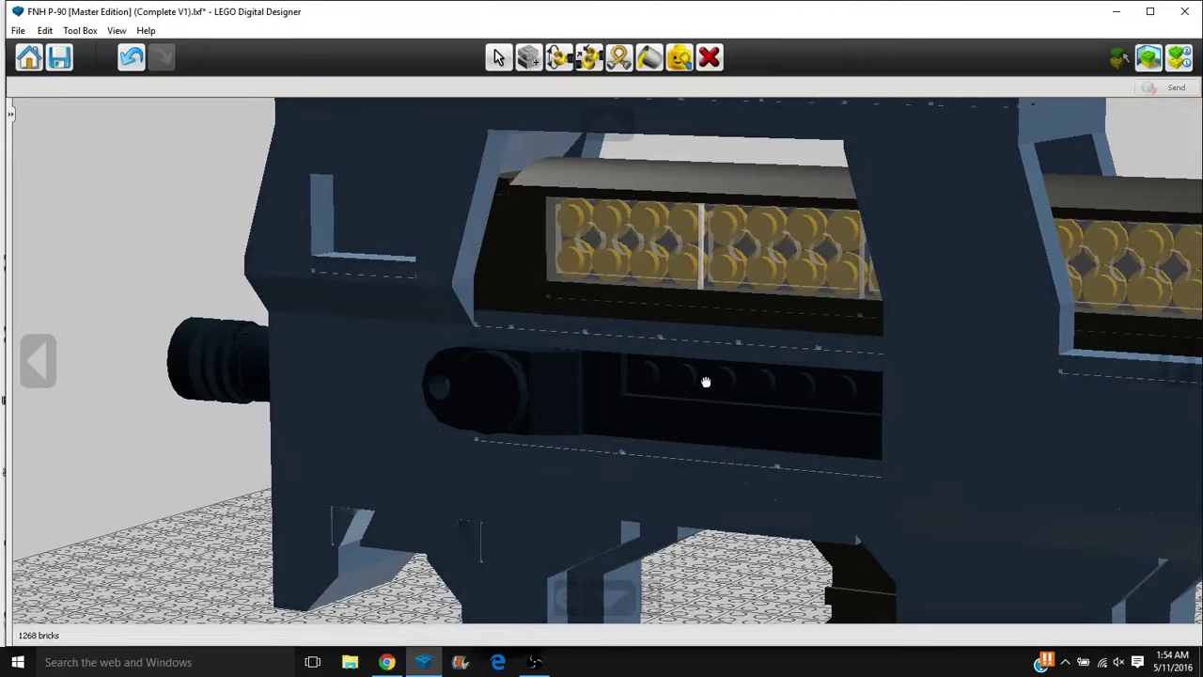
Restore the hidden long black panel and hide the small block directly beside the charging handle.
click(131, 58)
scroll(434, 385, up, 1)
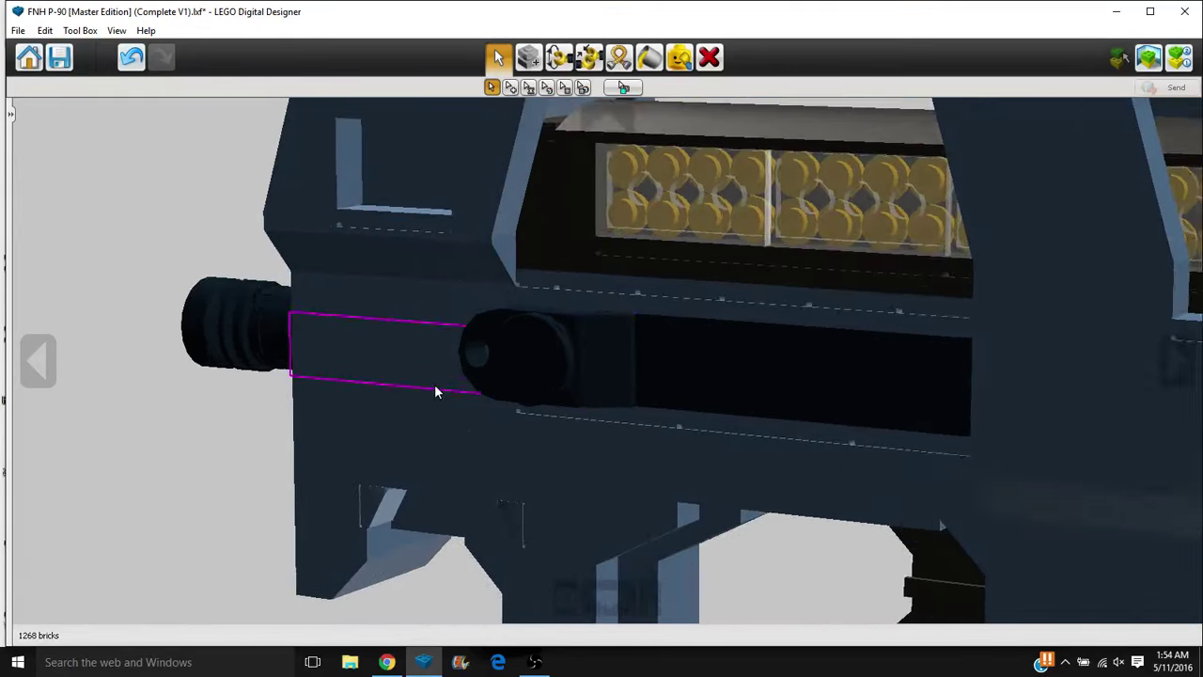
scroll(434, 388, up, 2)
drag(434, 387, 476, 451)
click(597, 409)
drag(561, 503, 561, 448)
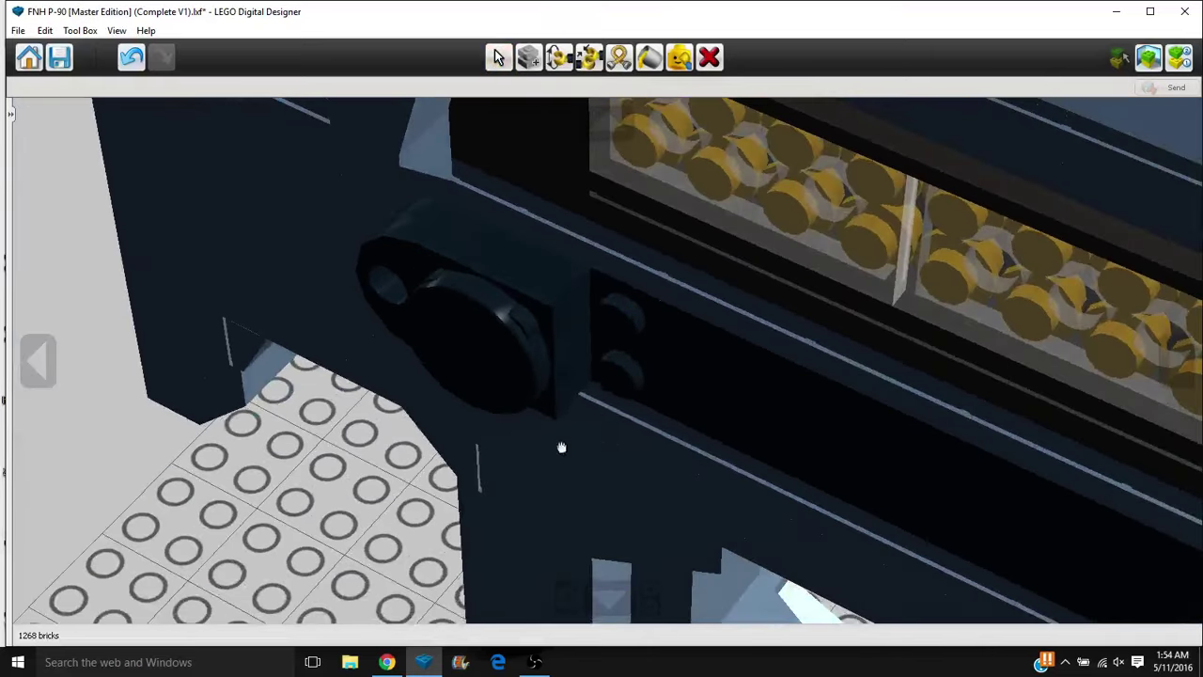
Bring back the block beside the charging handle, briefly hide the piece above and behind it, and return to the complete model.
click(612, 333)
click(536, 260)
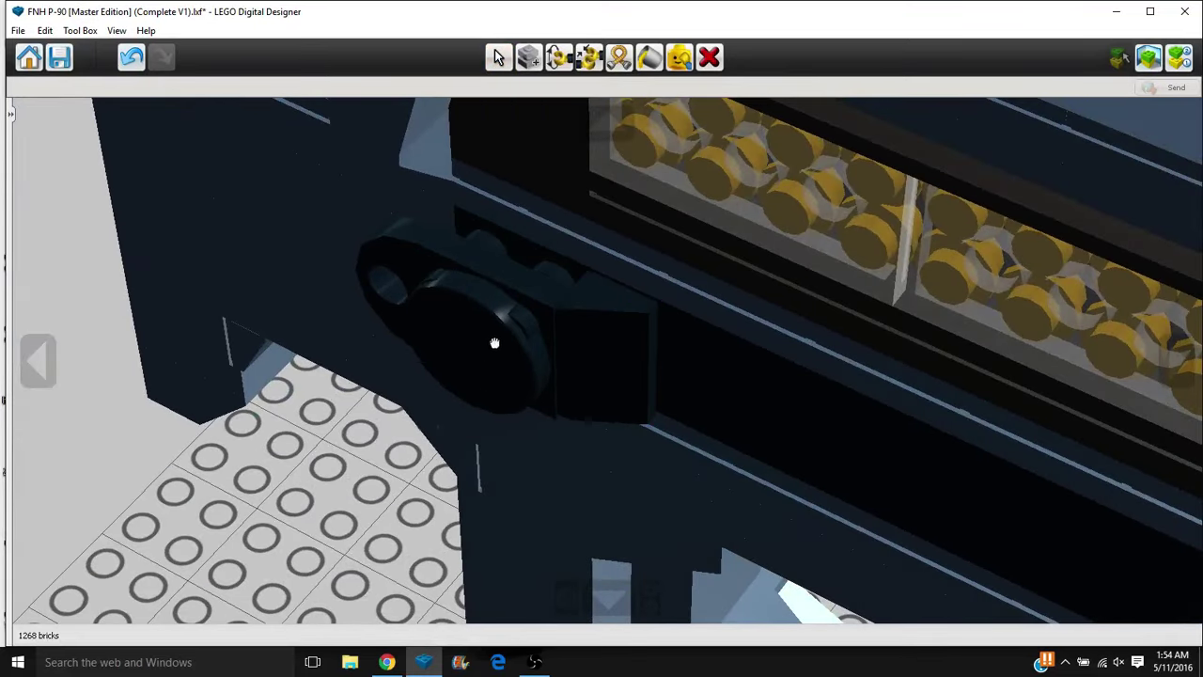
click(502, 273)
drag(479, 395, 580, 340)
scroll(563, 319, down, 2)
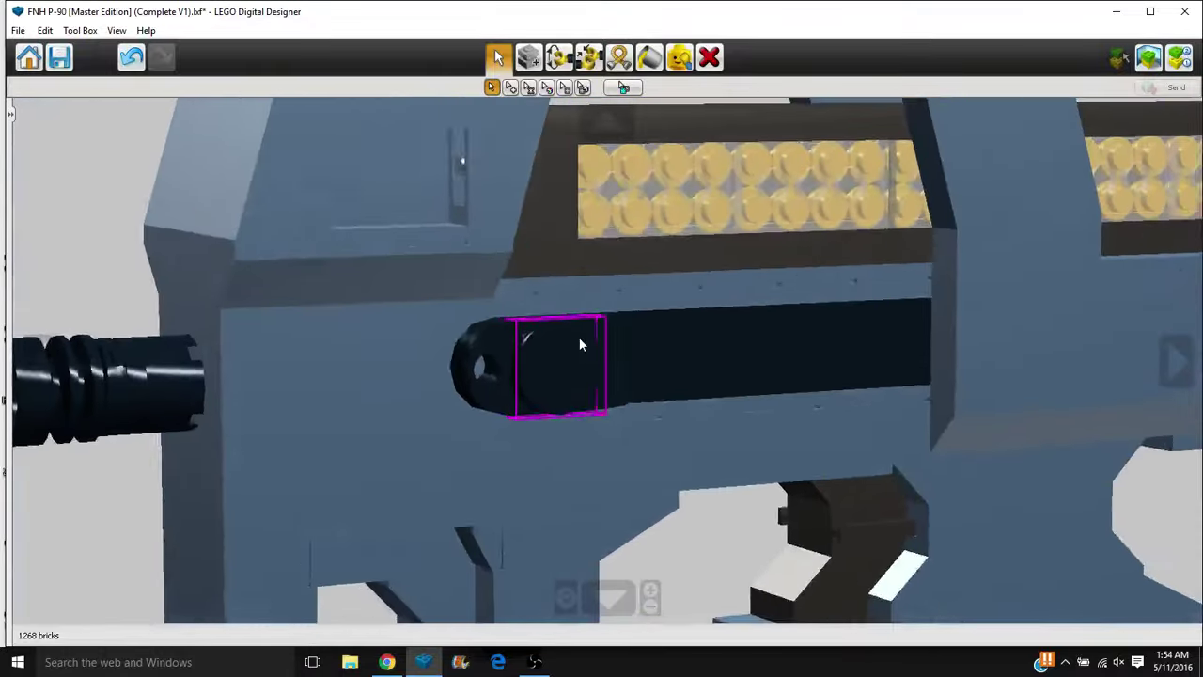
scroll(579, 342, down, 5)
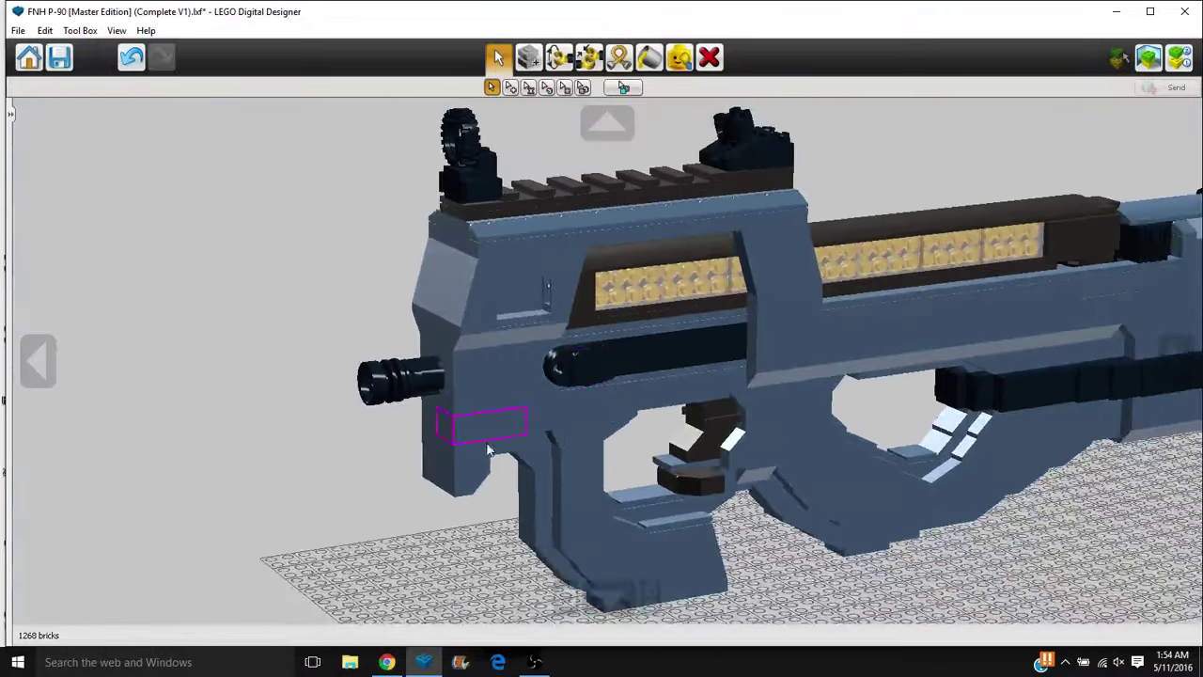
Examine the opposite side of the front receiver around the charging handle and the magazine window.
right_click(567, 516)
scroll(621, 451, up, 4)
drag(637, 433, 671, 463)
right_click(318, 201)
scroll(379, 236, up, 5)
drag(445, 384, 792, 425)
right_click(171, 212)
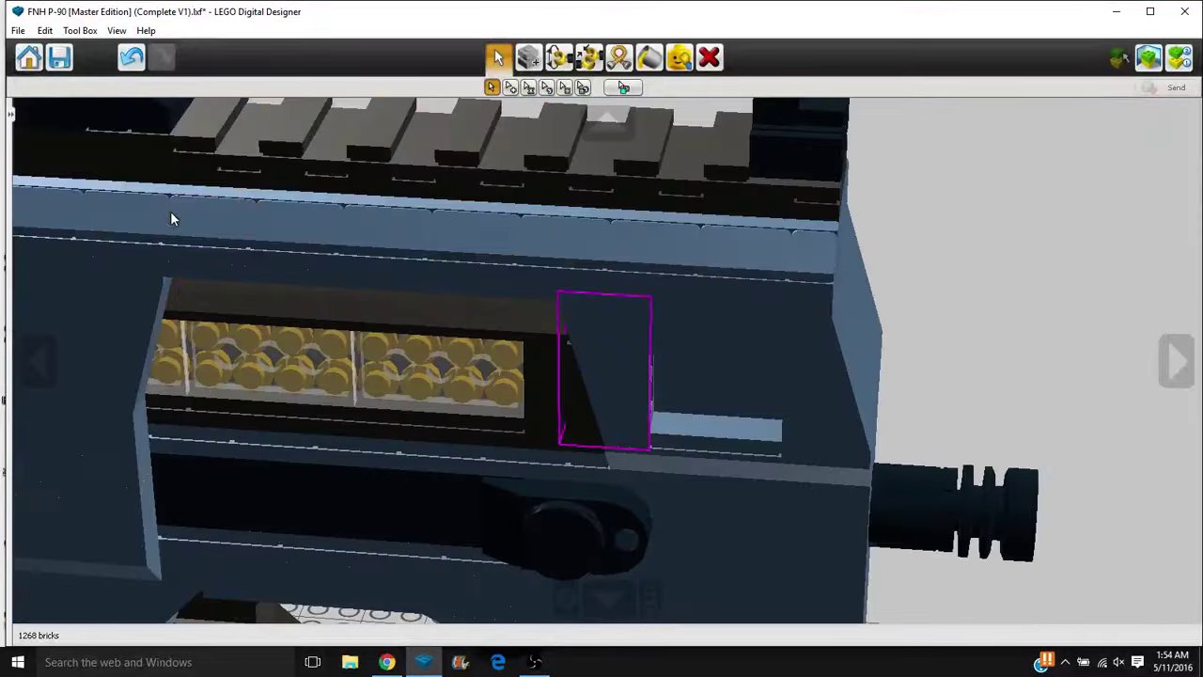
Examine the top rail from the side and align the view through the rear and front sights from behind.
right_click(215, 258)
drag(356, 276, 442, 286)
scroll(451, 291, down, 3)
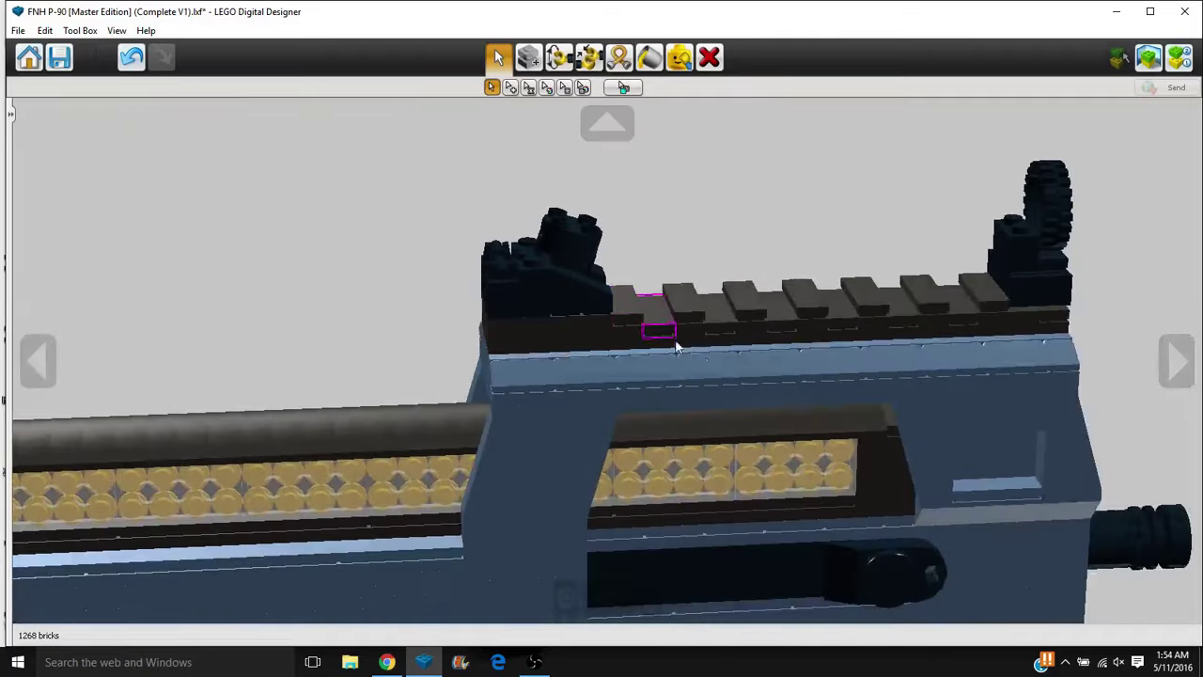
drag(675, 347, 816, 401)
drag(441, 359, 650, 321)
scroll(511, 355, up, 2)
scroll(594, 341, down, 1)
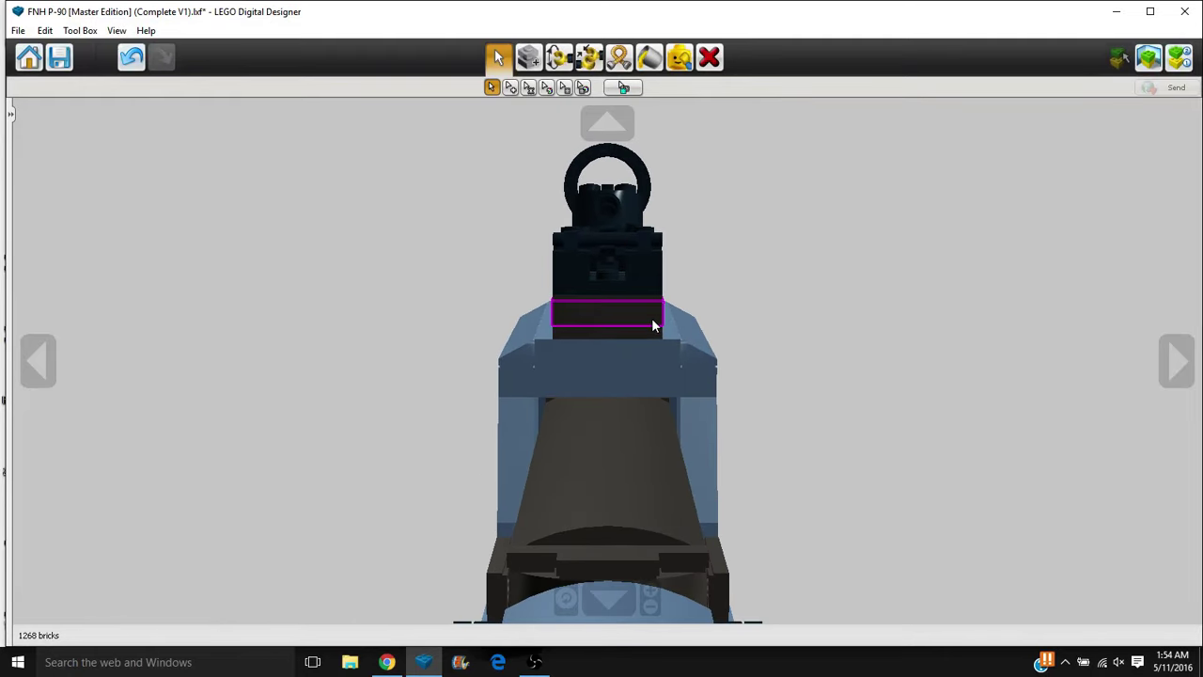
Examine the wheel-shaped front sight, rear sight and ribbed top rail from the front and both sides.
drag(652, 317, 411, 429)
scroll(522, 375, up, 1)
scroll(410, 429, up, 1)
drag(607, 370, 376, 329)
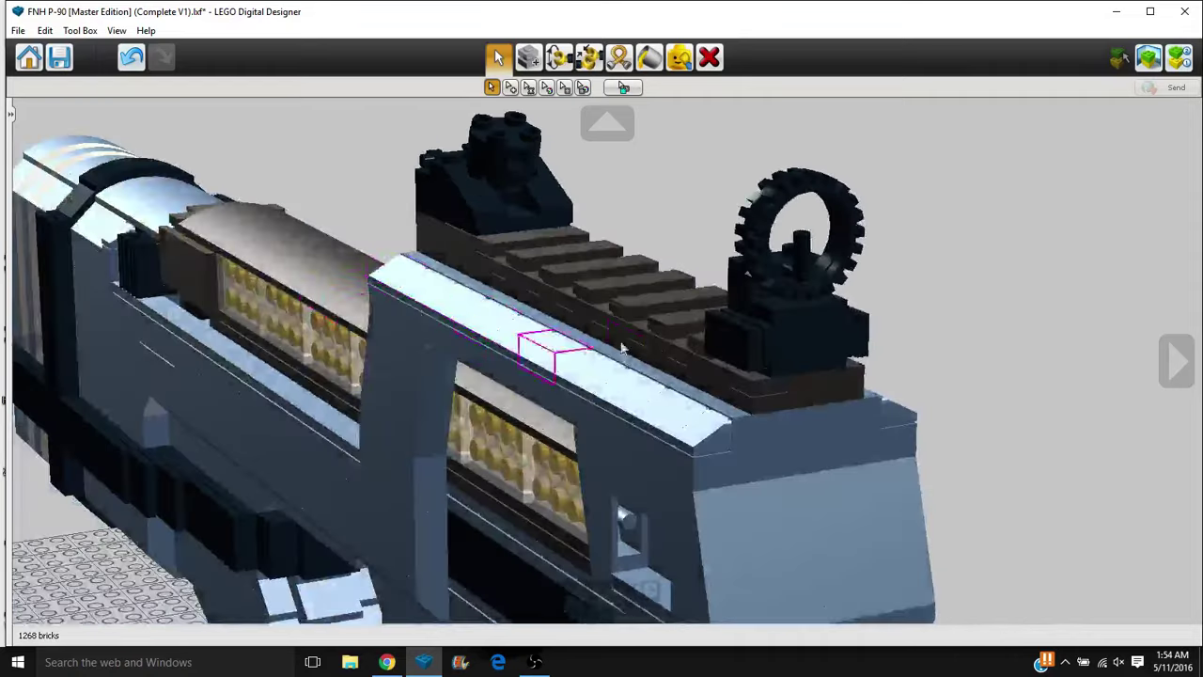
drag(639, 344, 355, 166)
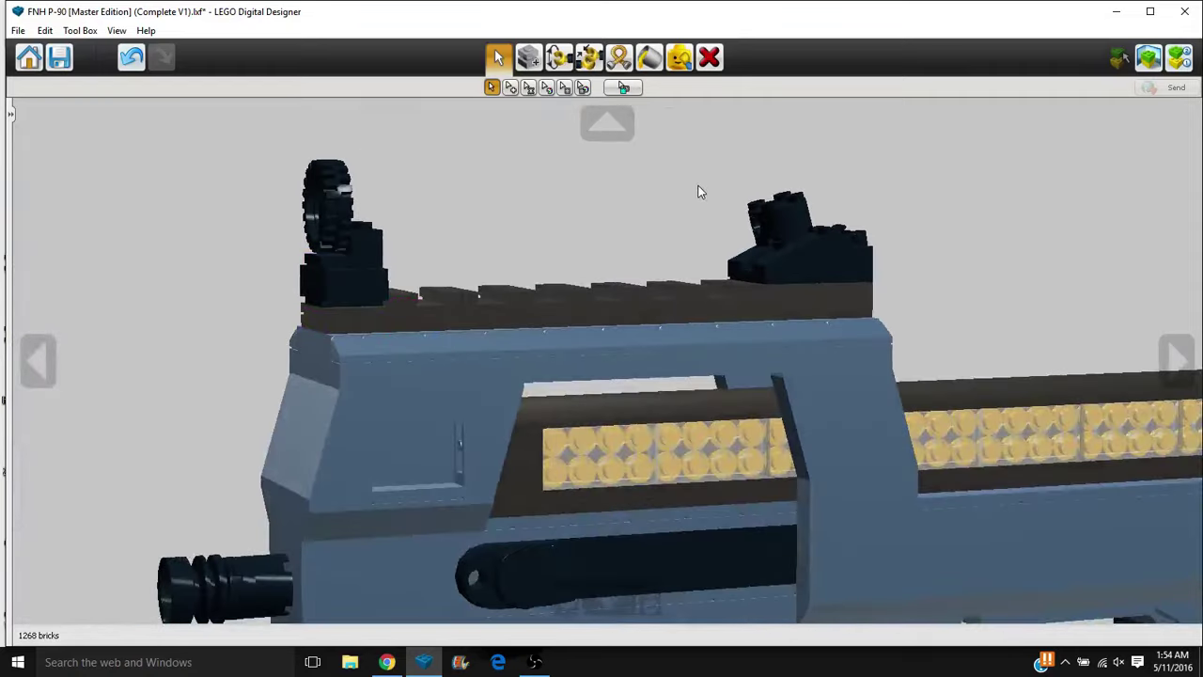
scroll(699, 186, down, 2)
drag(689, 186, 552, 232)
scroll(577, 153, down, 1)
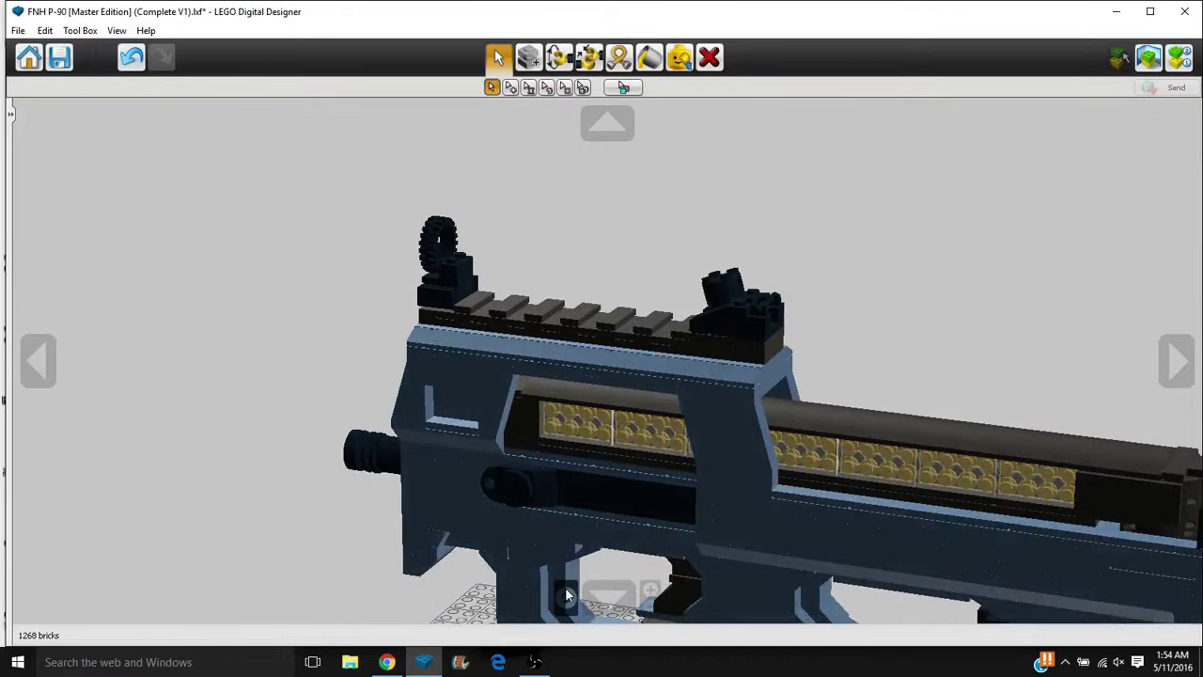
Show the whole gun model in a side overview and close LEGO Digital Designer.
drag(567, 596, 721, 236)
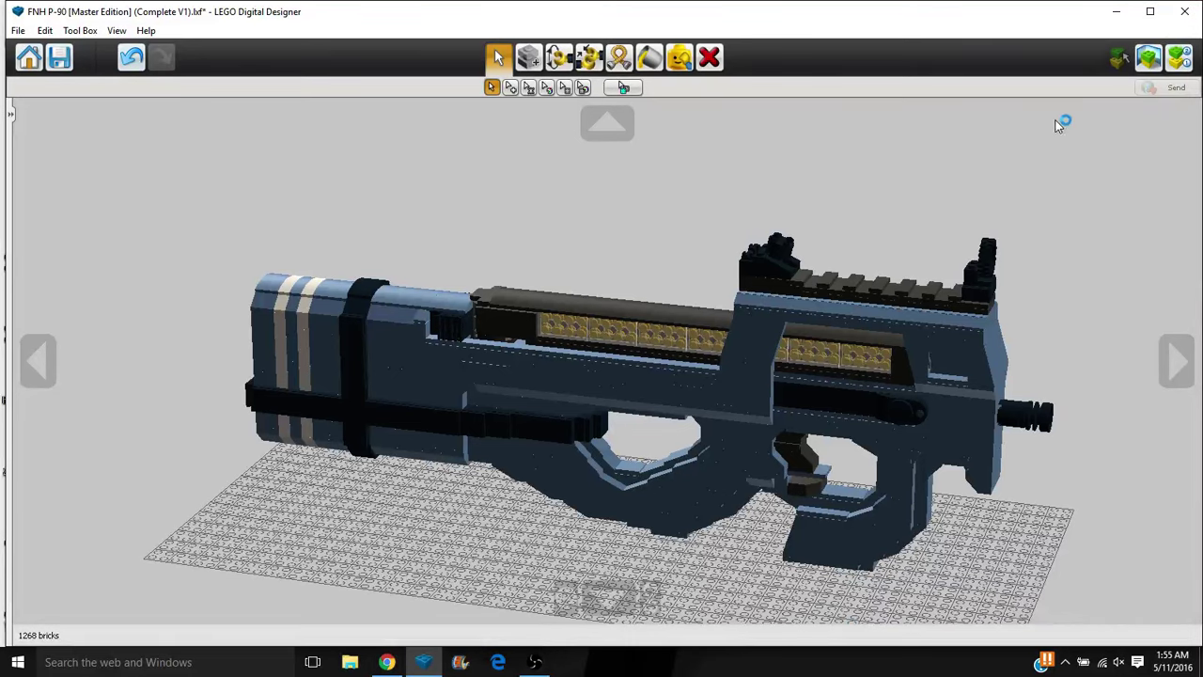
click(1184, 11)
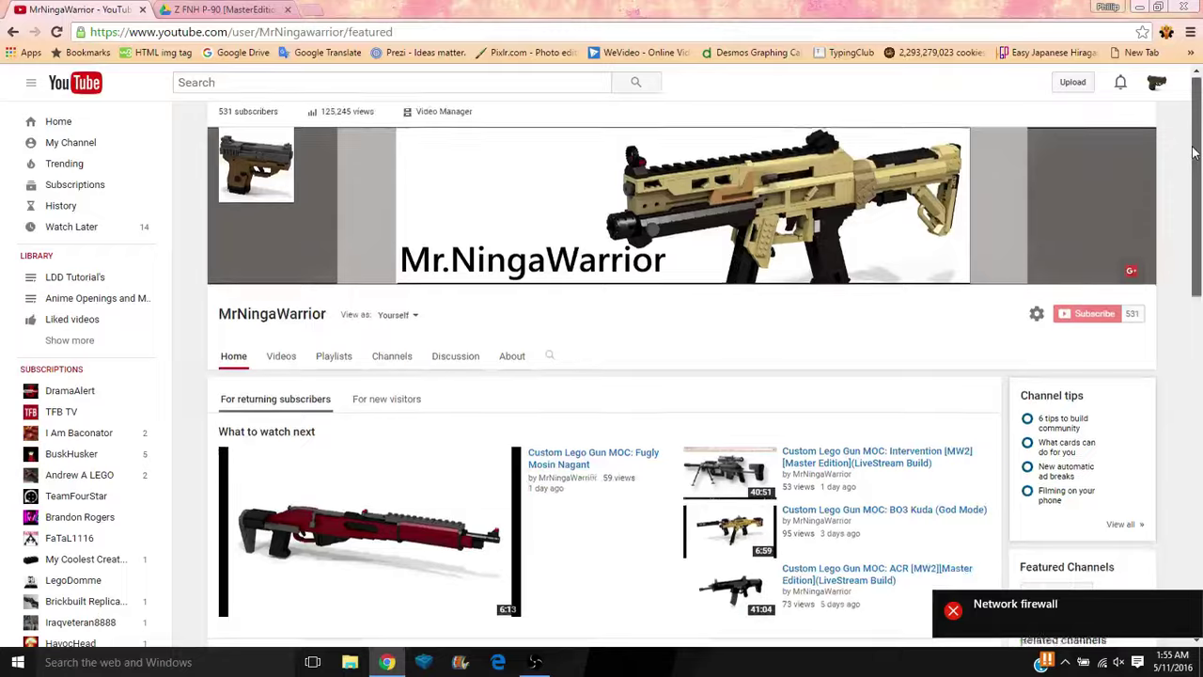
Look through the video sections on the MrNingaWarrior YouTube channel page and minimize the browser window.
drag(1193, 148, 1199, 401)
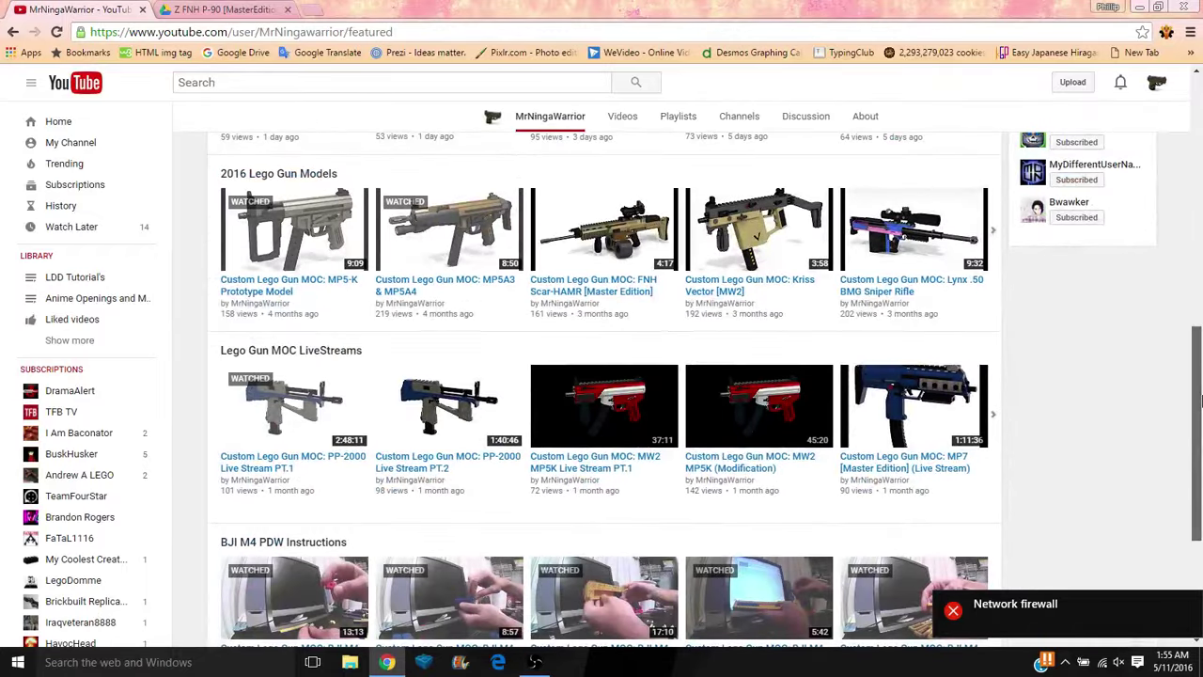
scroll(865, 452, up, 2)
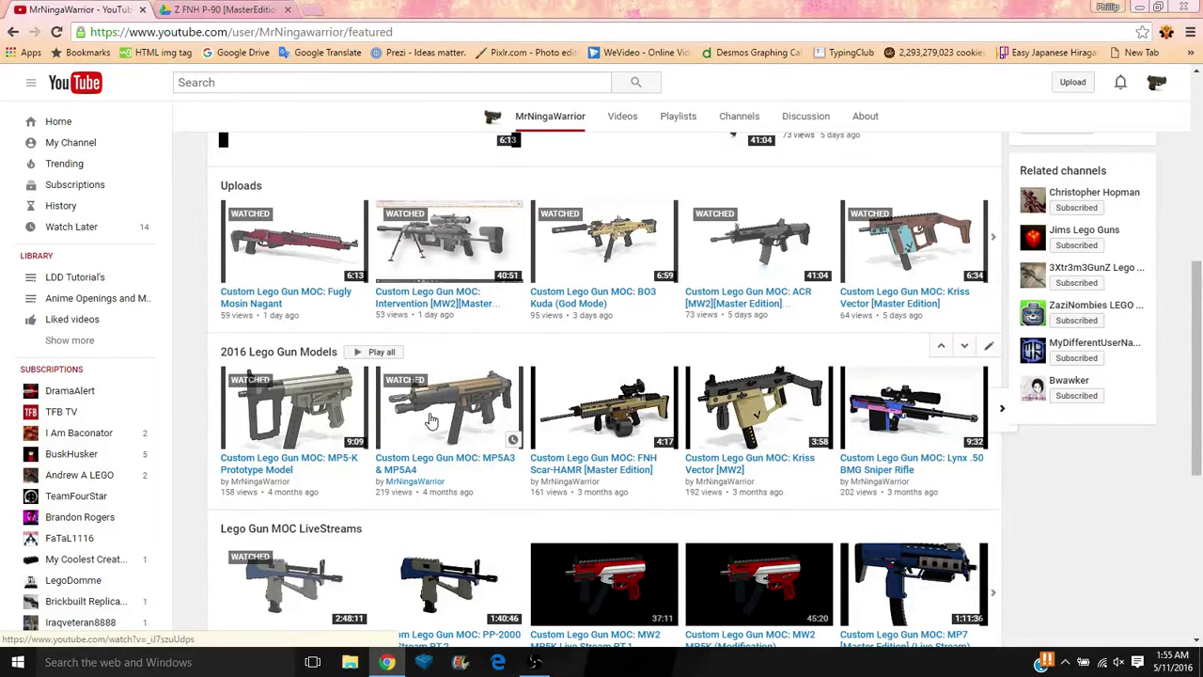
scroll(432, 420, up, 8)
click(1135, 12)
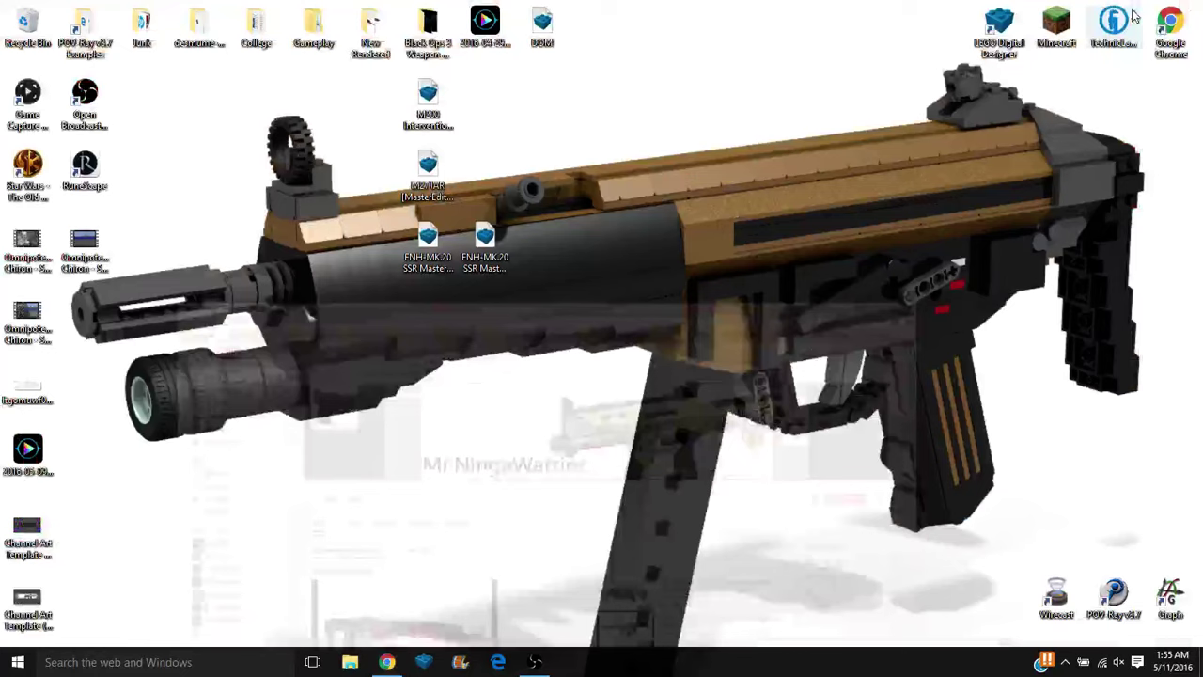